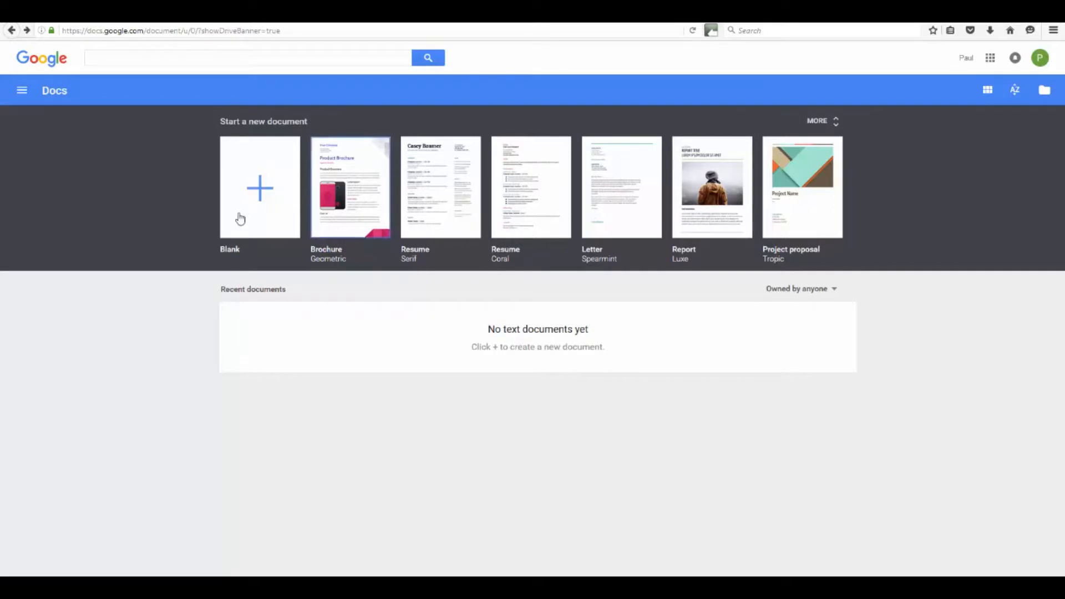
Create a blank document and enter "My Business Plan" as its first line.
left_click(263, 195)
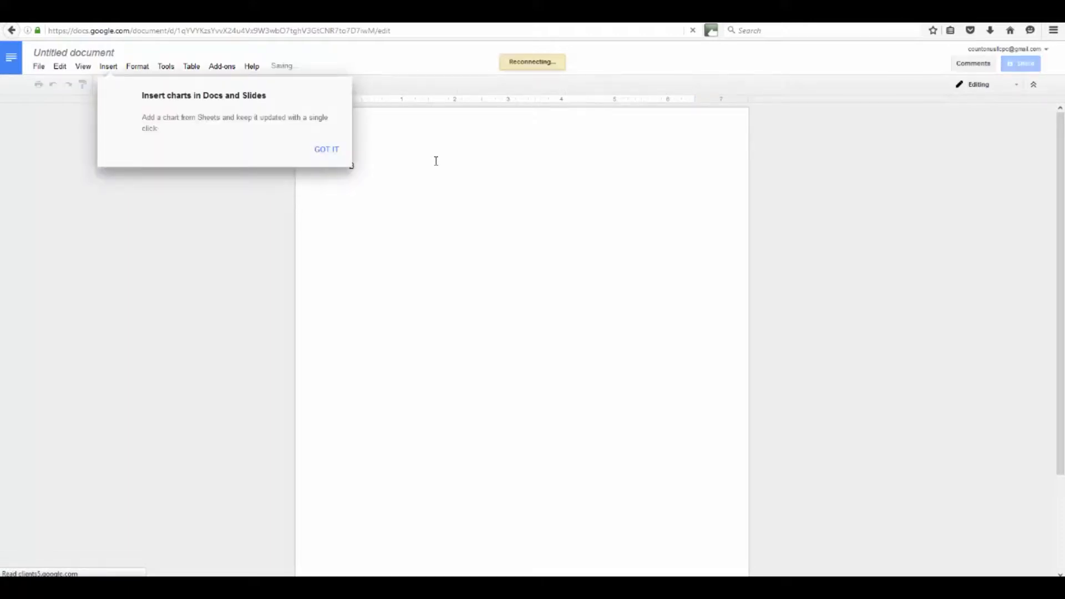
left_click(327, 149)
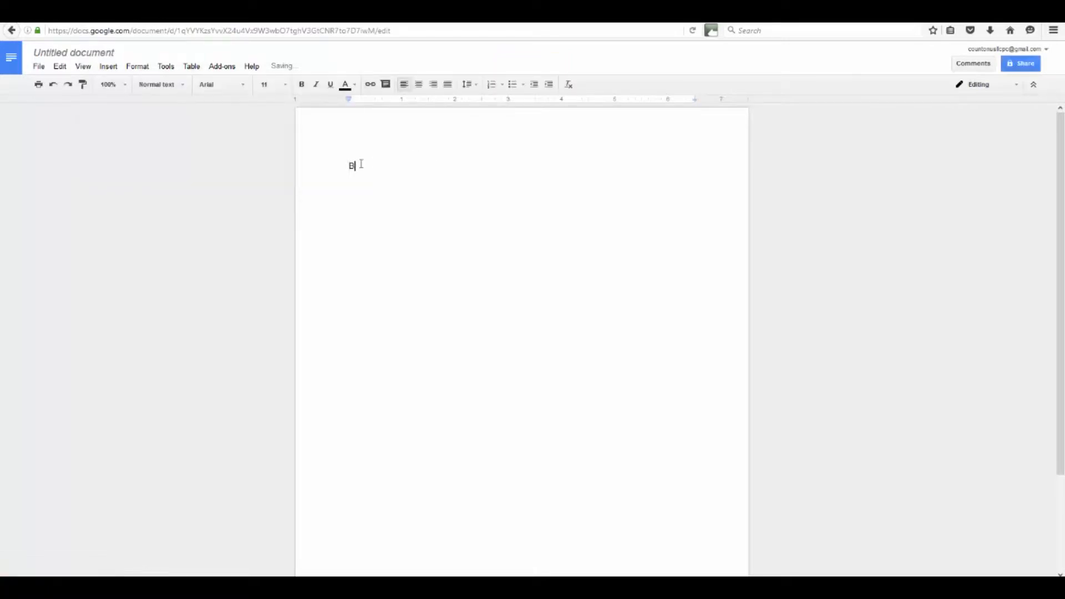
key("BackSpace")
type("My Business Plan")
Name the document "My Business Plan".
double_click(68, 52)
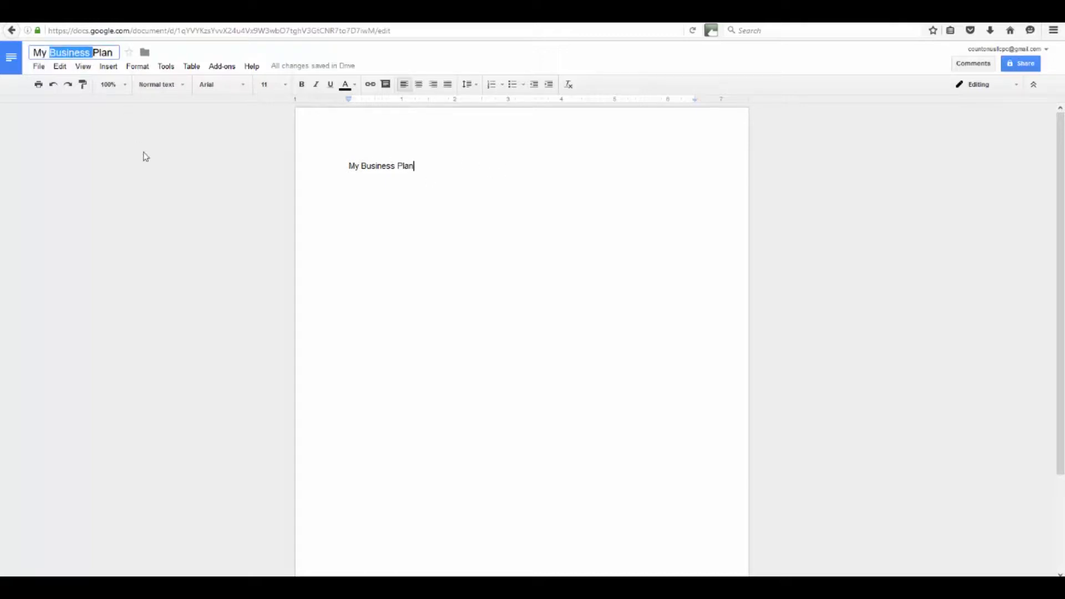
key("Return")
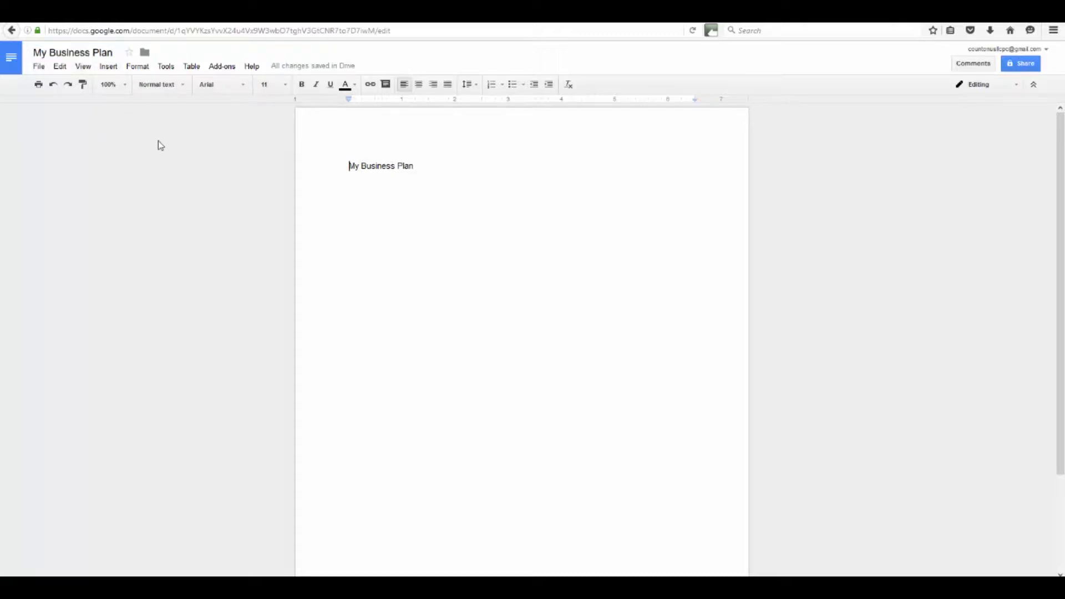
left_click(39, 67)
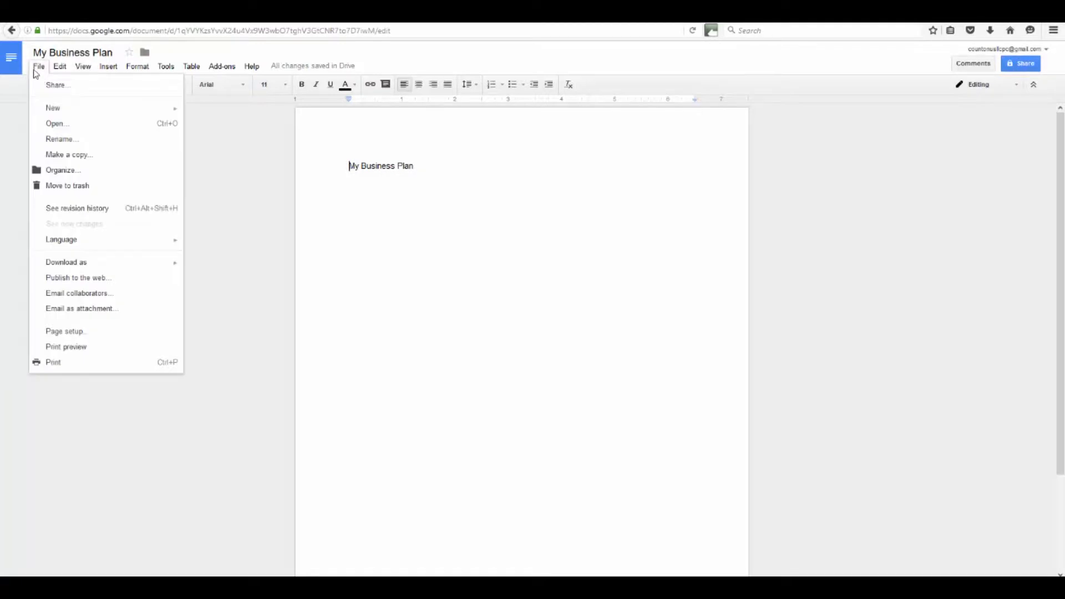
left_click(459, 178)
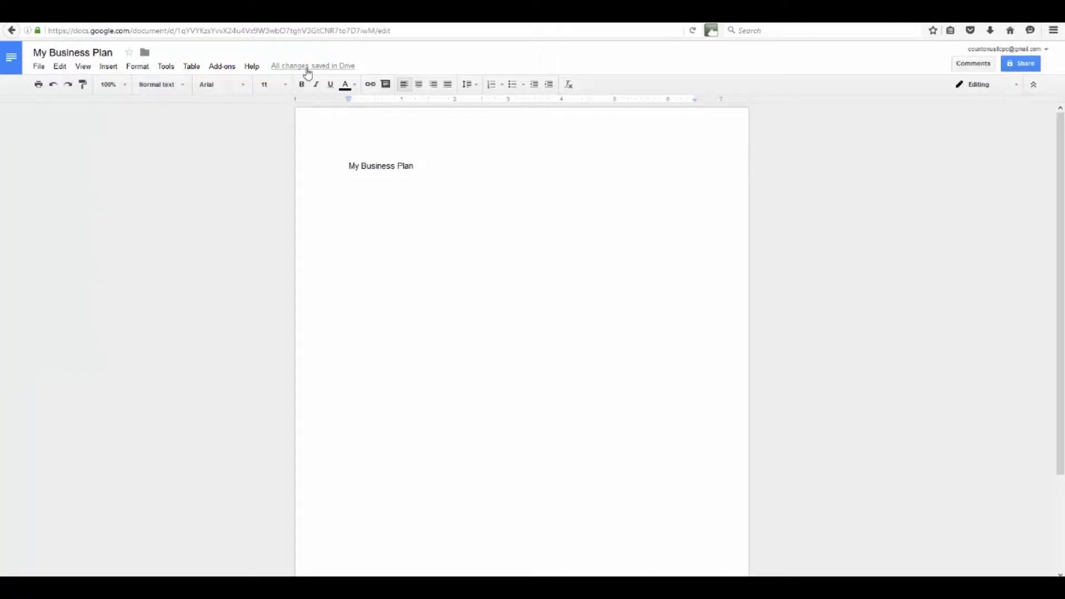
Make the "My Business Plan" heading line bold and add a regular-weight line "fff" below it.
mouse_move(318, 72)
triple_click(345, 167)
double_click(352, 166)
key("ctrl+b")
left_click(422, 167)
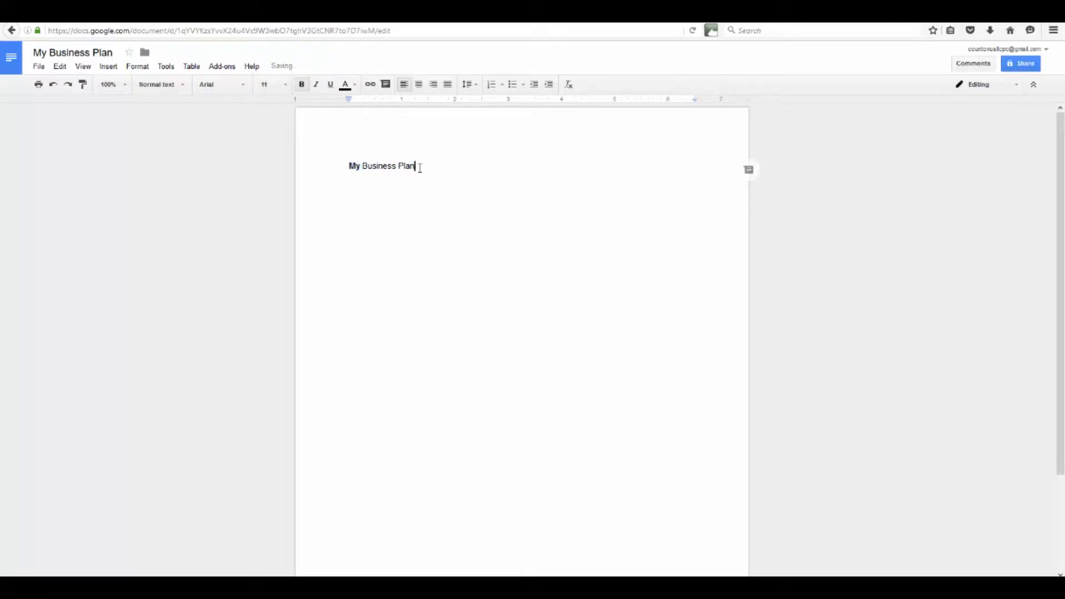
key("Return")
type("fff")
left_click_drag(416, 166, 360, 190)
key("ctrl+b")
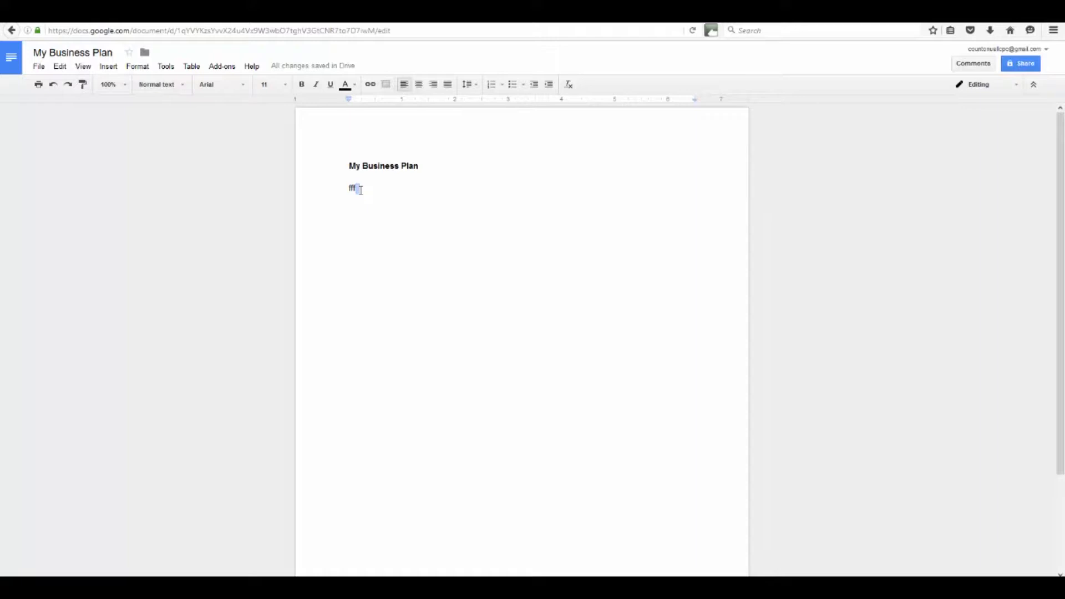
Replace the "fff" line with "This is my really in depth business plan!" and add "Enjoy!" on a new line.
left_click(383, 188)
key("BackSpace")
key("BackSpace")
key("BackSpace")
type("This is m")
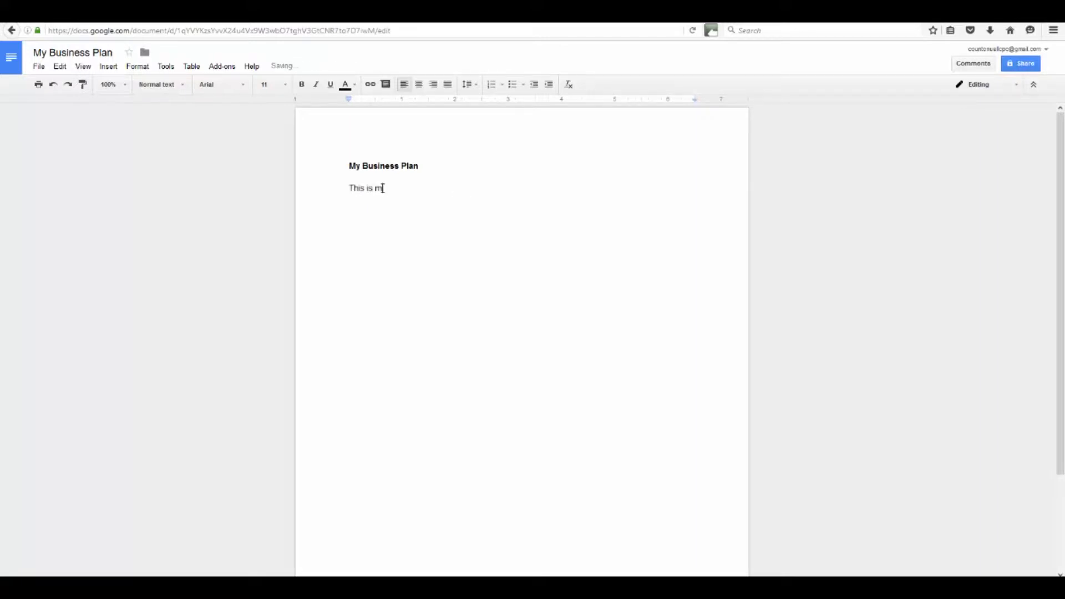
type("y really in depth business plan!")
key("Return")
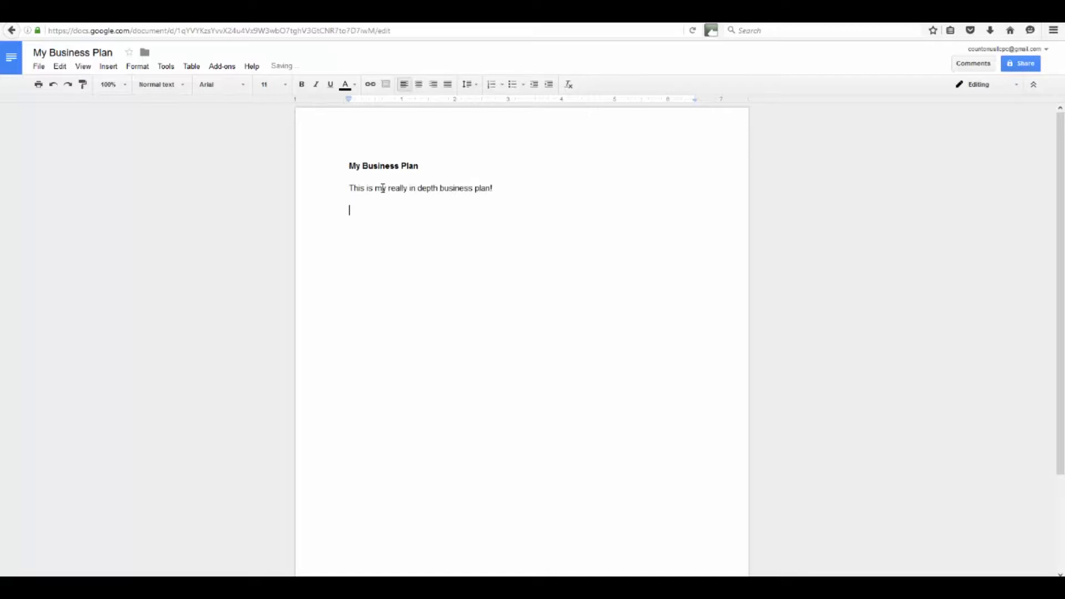
type("Enjoy!")
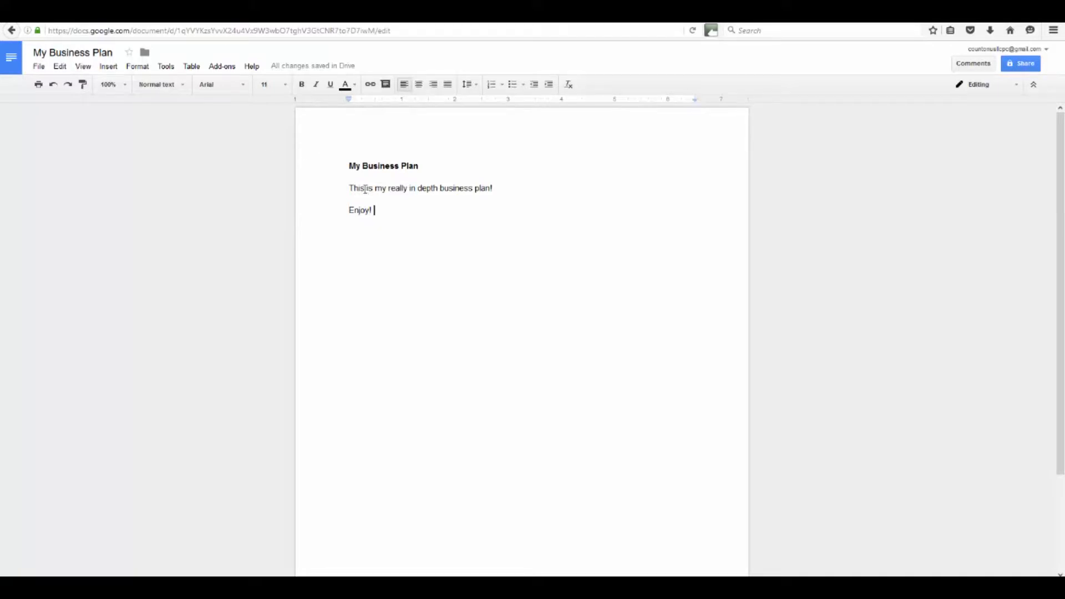
Italicize the words "is my really" in the sentence below the heading.
left_click_drag(367, 189, 406, 188)
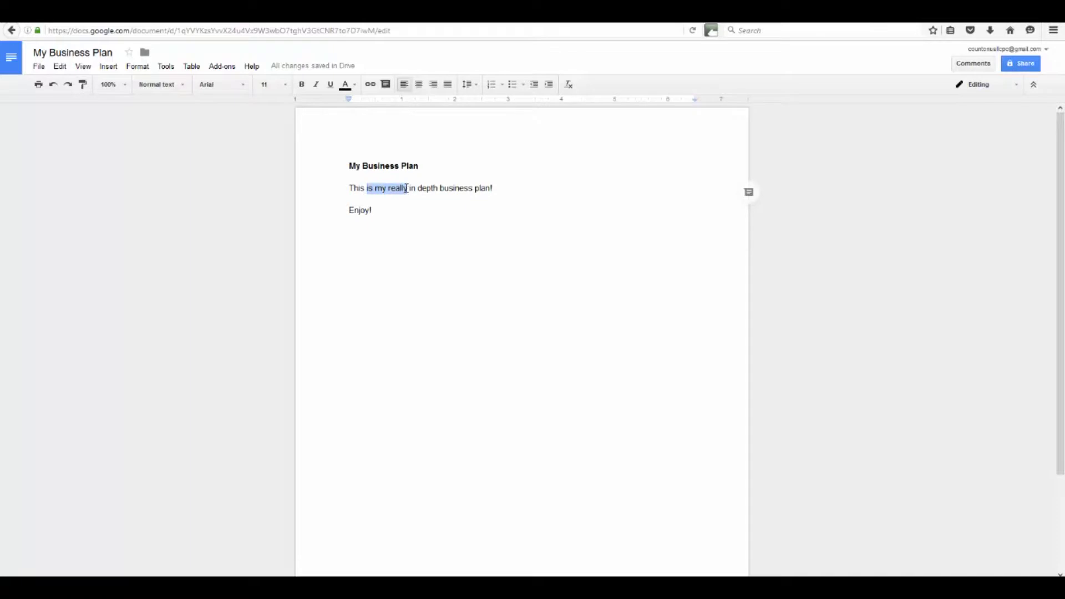
left_click(315, 84)
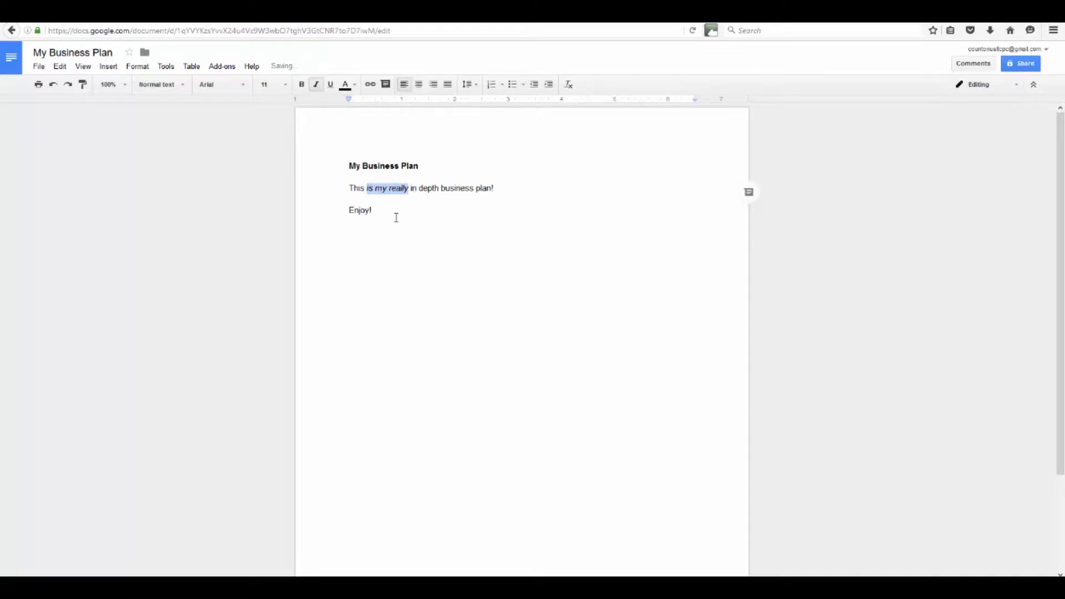
Format the "Enjoy!" line in dark red, bold and underlined.
left_click_drag(384, 214, 326, 206)
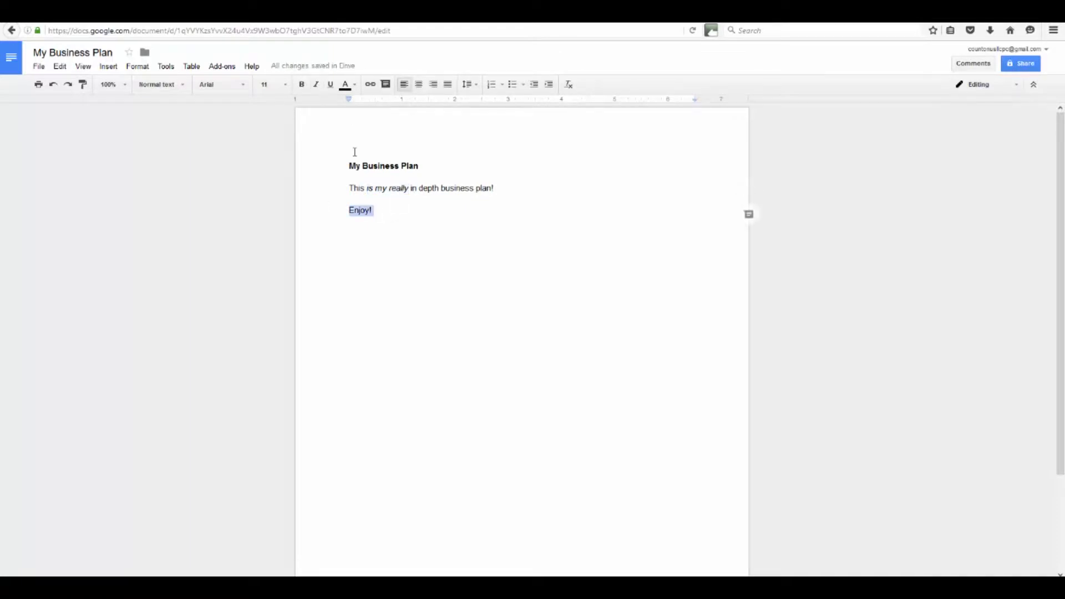
left_click(354, 86)
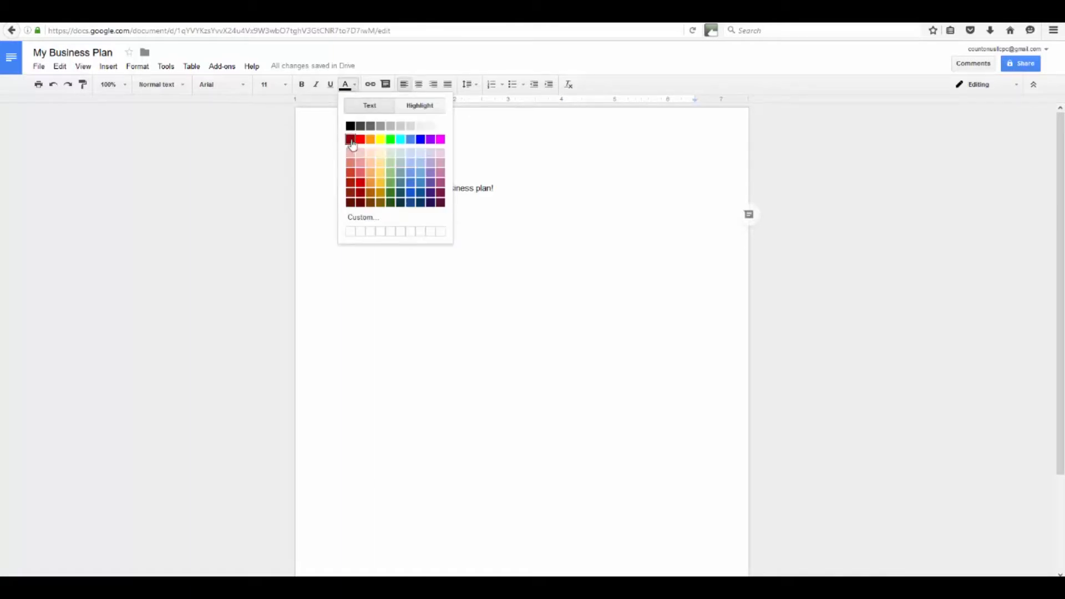
left_click(351, 139)
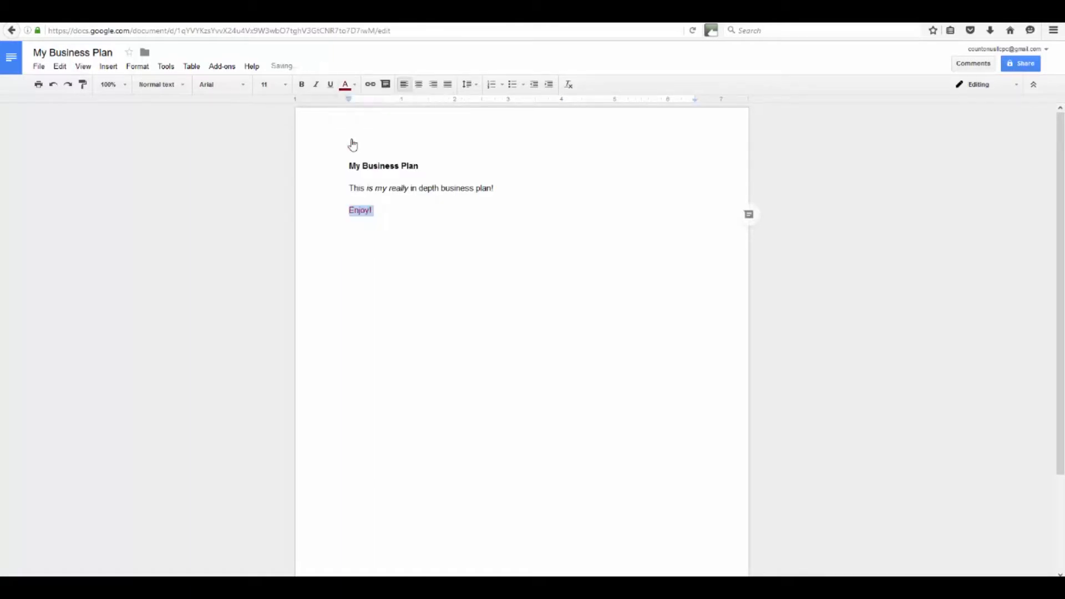
left_click(301, 85)
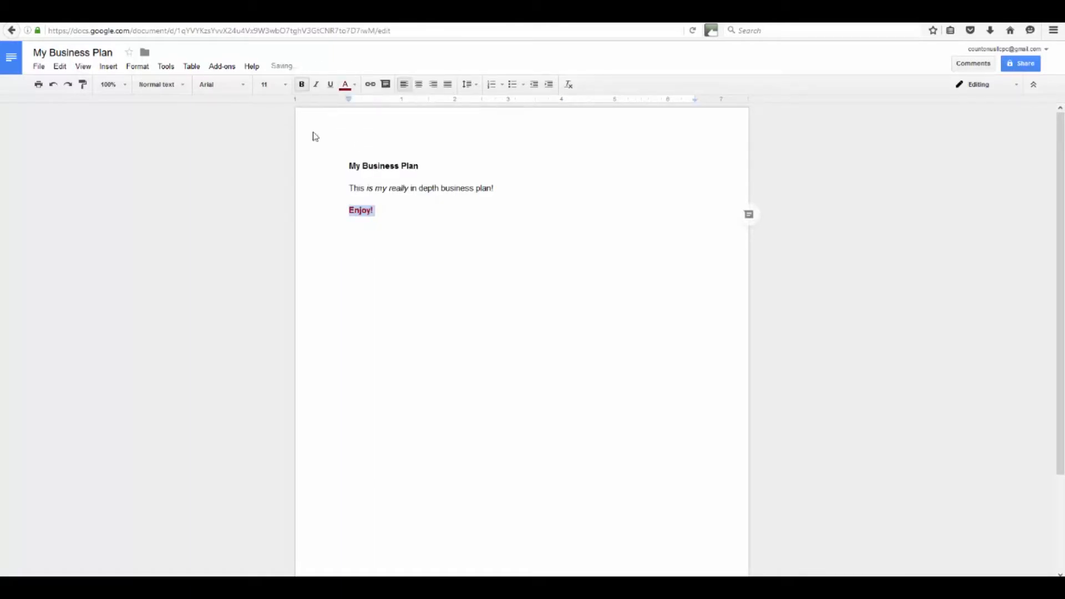
left_click(330, 84)
left_click(419, 211)
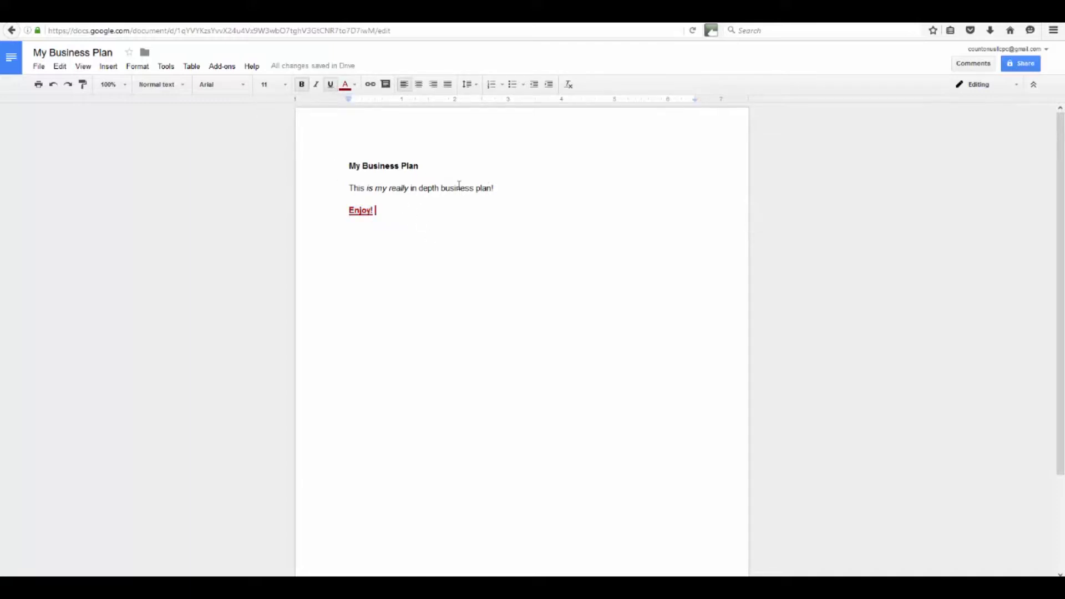
left_click_drag(445, 187, 467, 186)
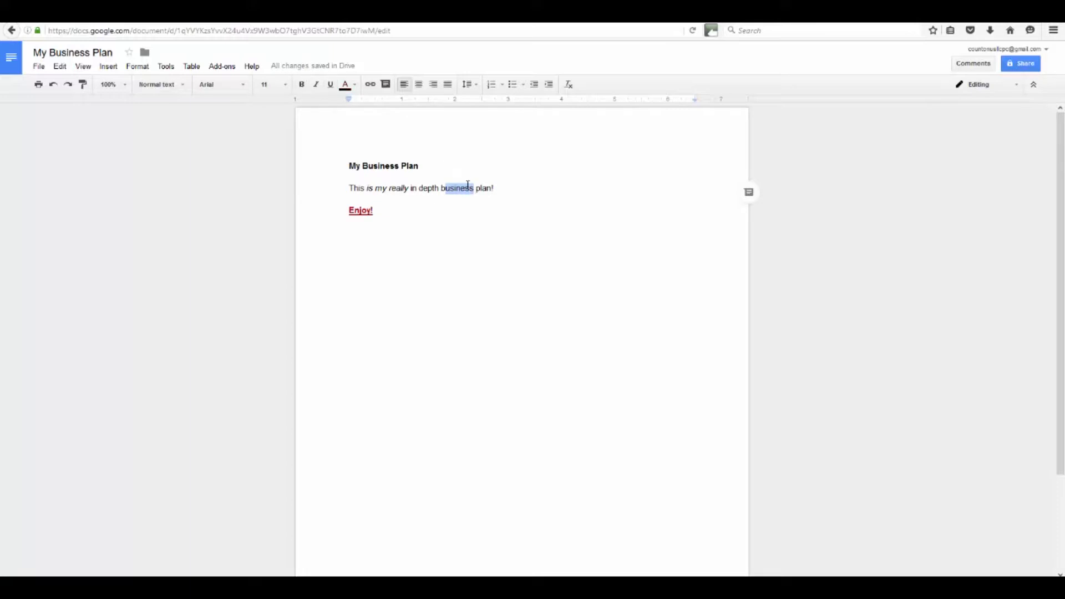
left_click(242, 86)
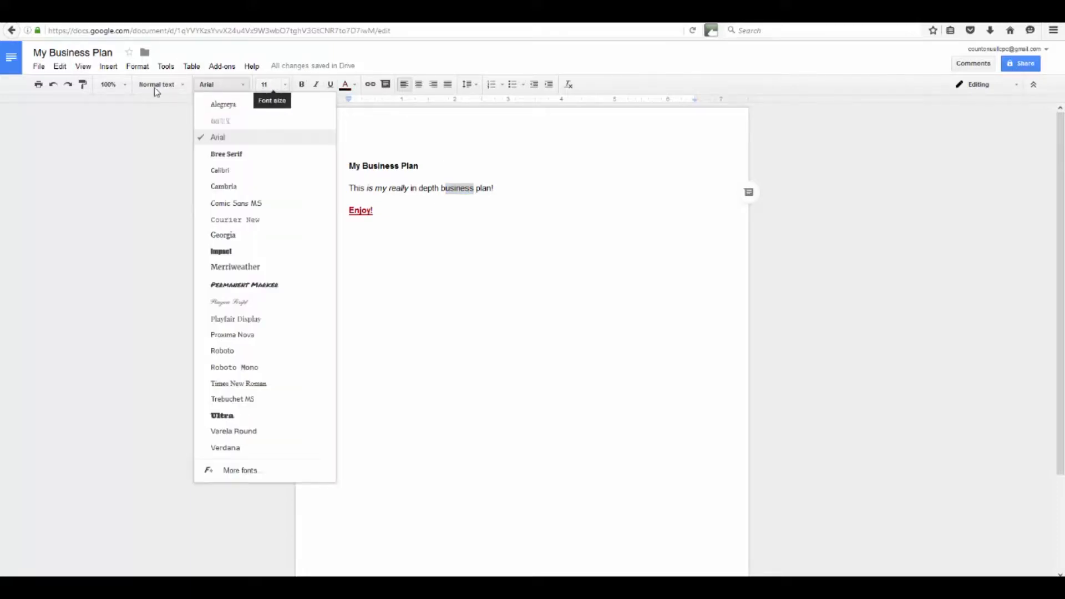
left_click(177, 109)
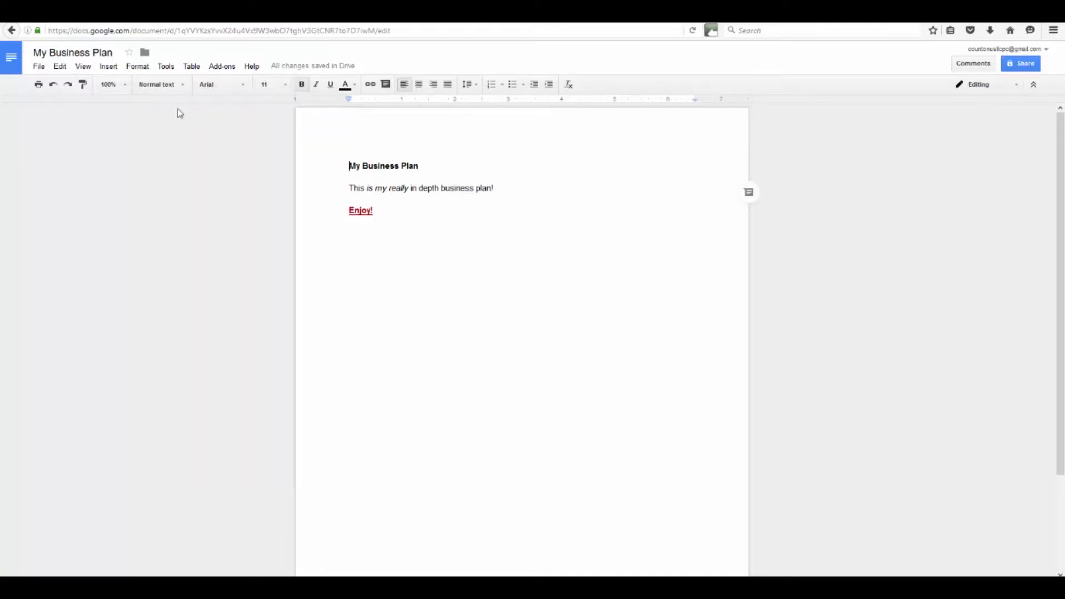
left_click(184, 85)
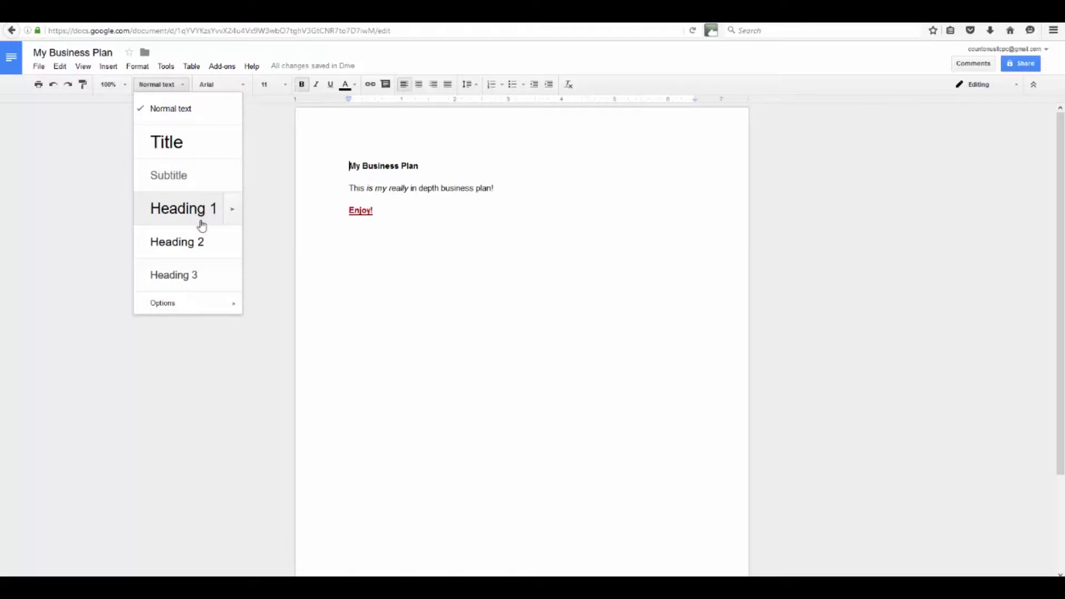
left_click(431, 255)
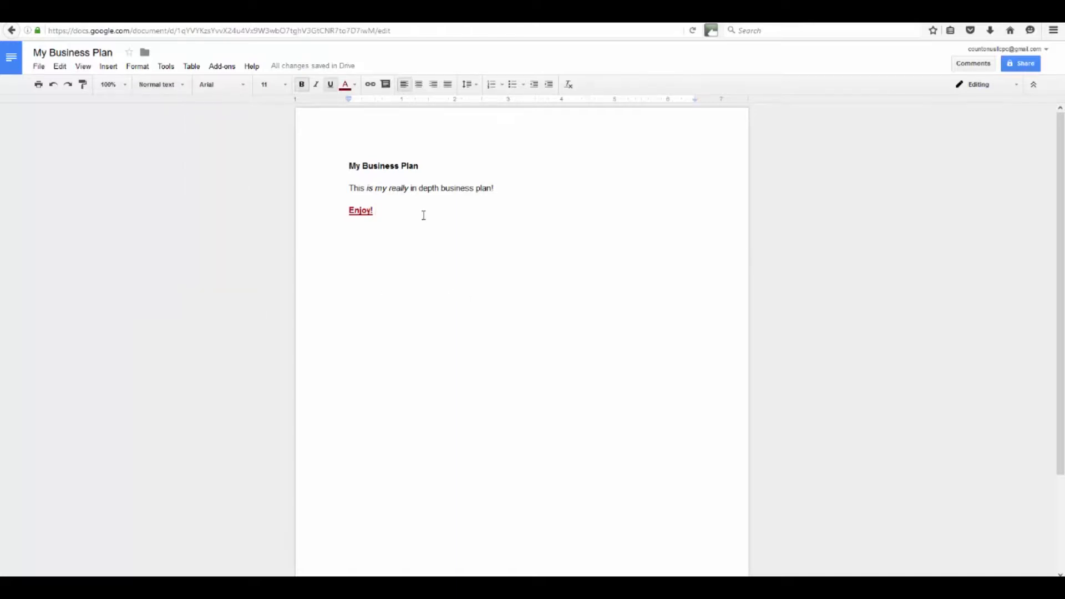
Add the filler text "fjfjfjfj" on a new line below "Enjoy!" and center it.
key("Return")
key("Return")
type("fjfjfjfj")
left_click_drag(372, 233, 329, 231)
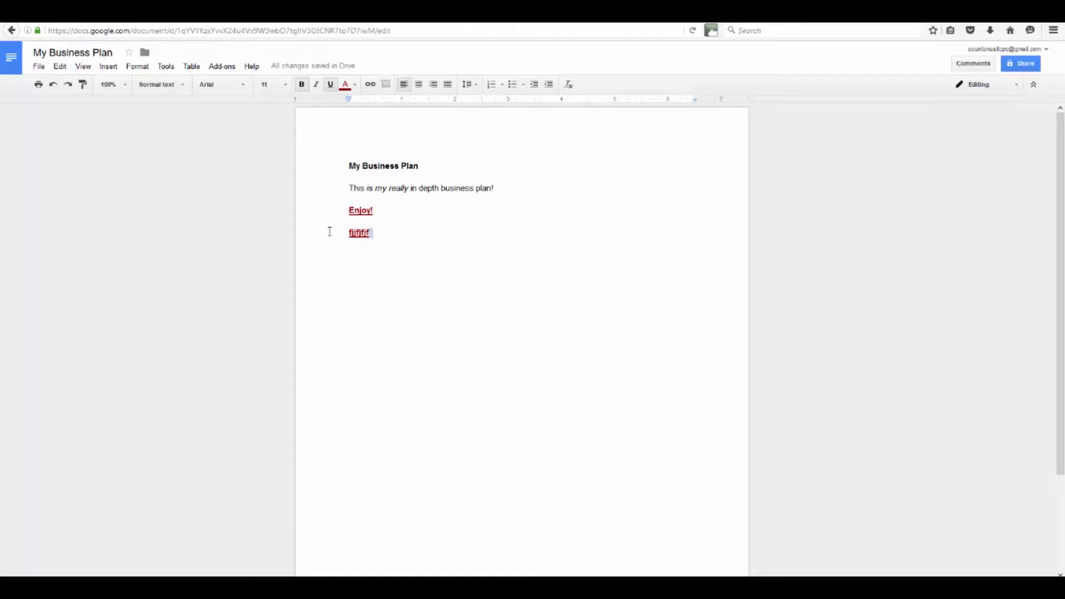
left_click(419, 84)
left_click(552, 238)
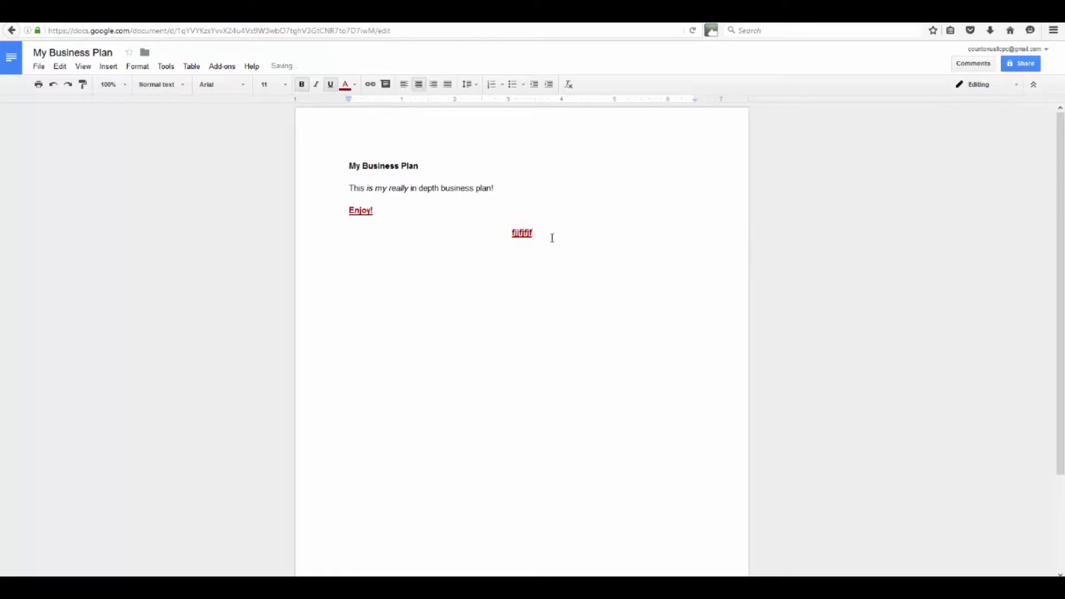
key("Return")
left_click(404, 84)
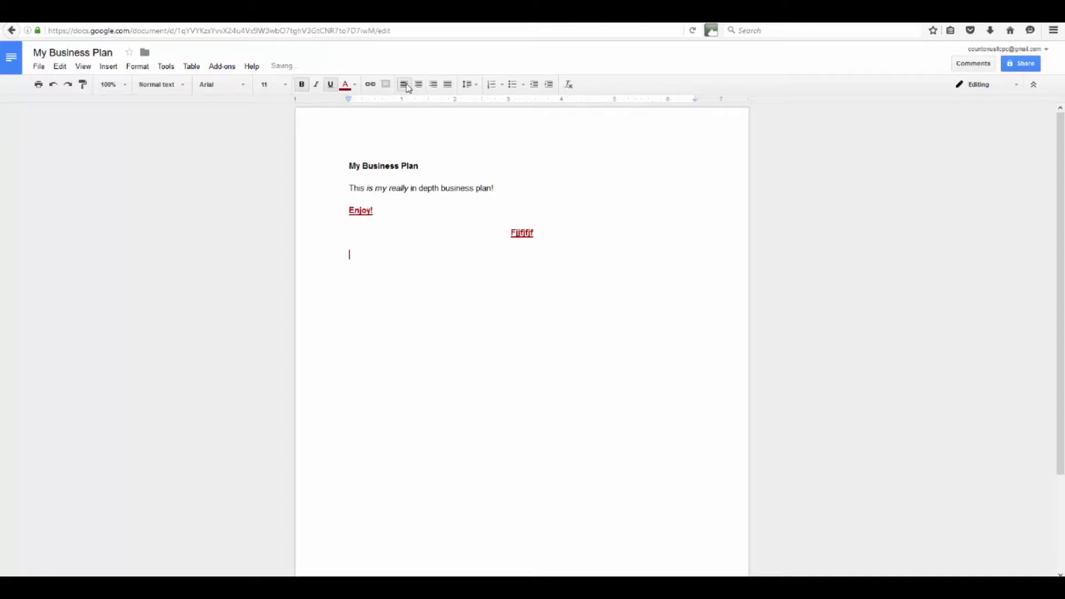
left_click(345, 85)
left_click(353, 124)
left_click(332, 86)
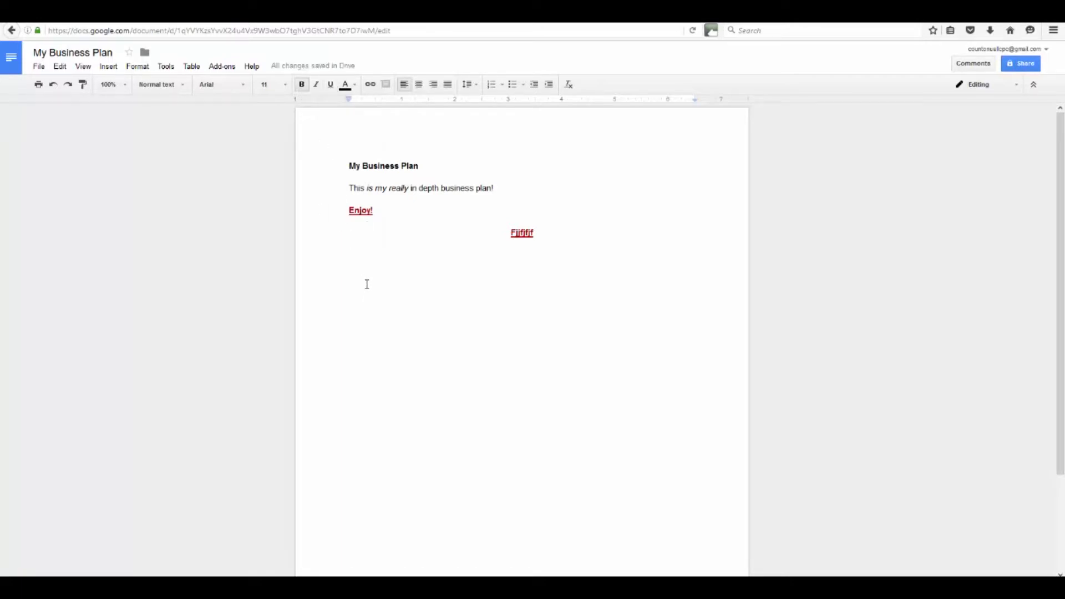
type("www.MyL")
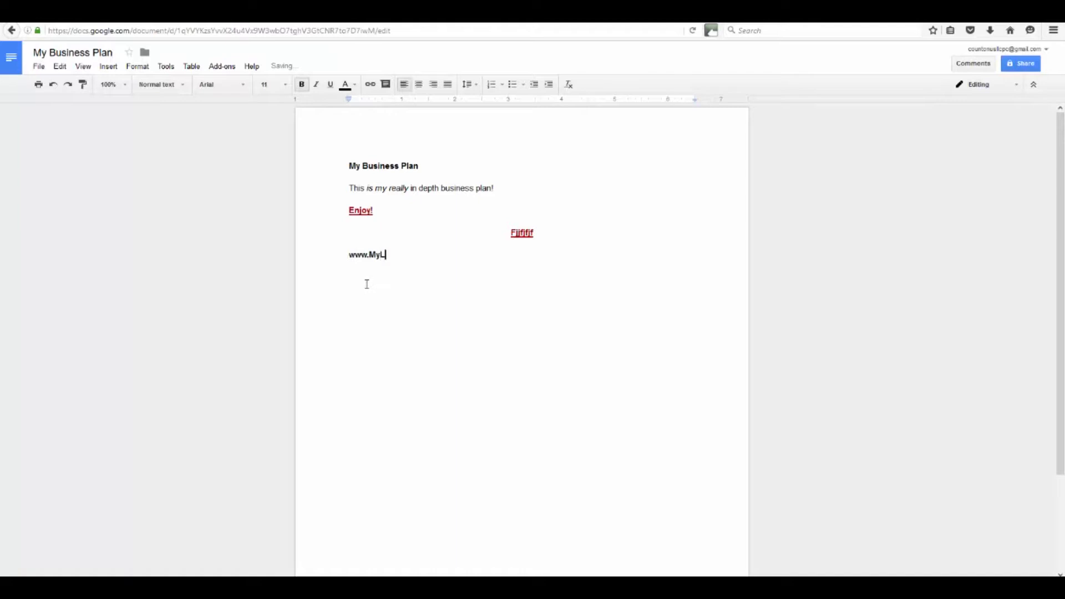
type("ink.com")
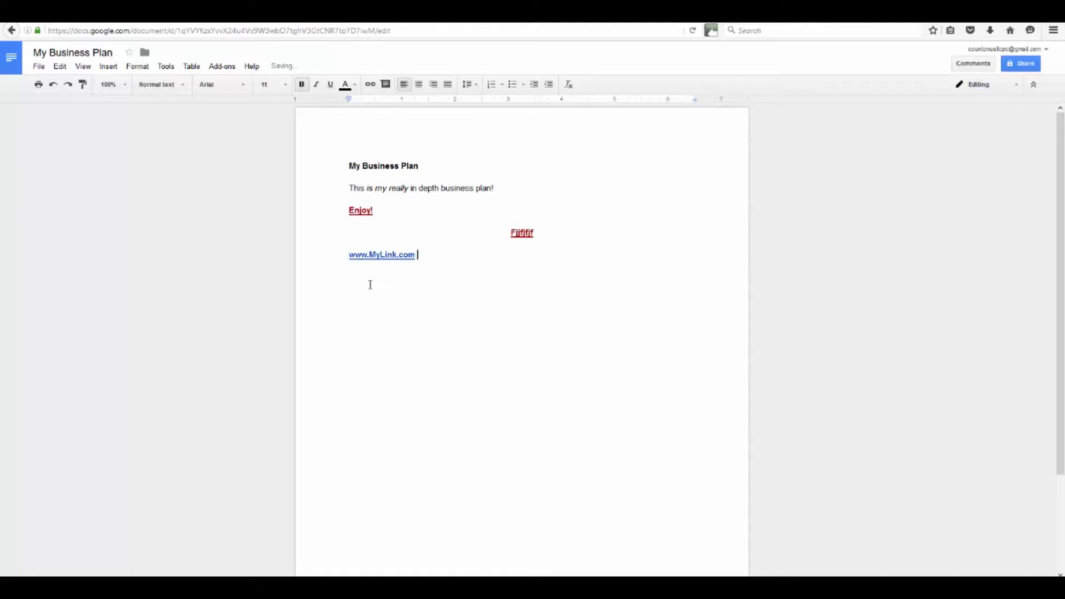
key("Return")
type("Click Here")
left_click_drag(390, 276, 347, 280)
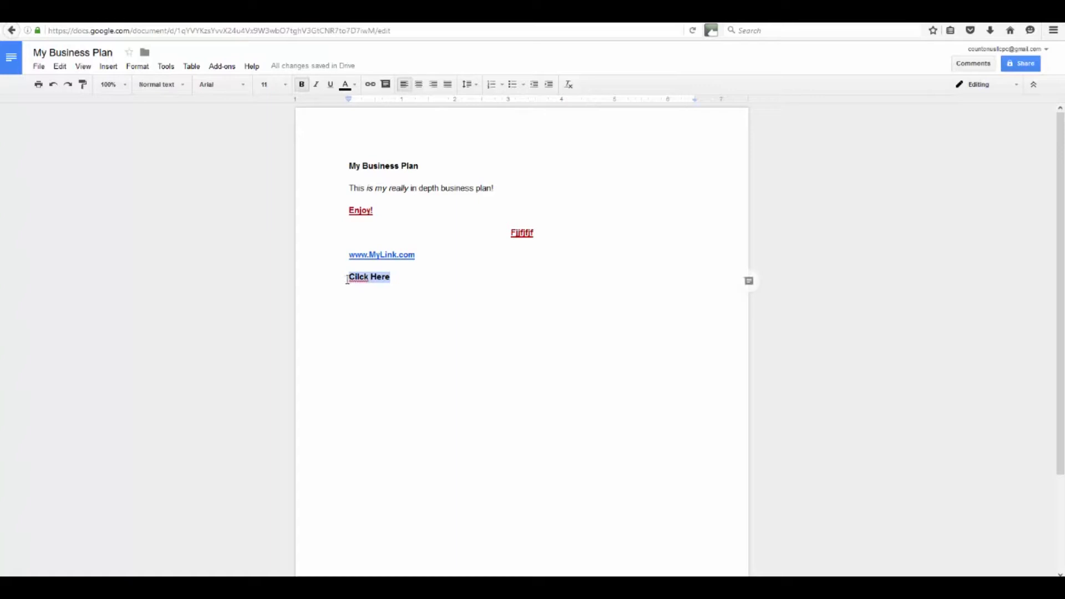
left_click(369, 84)
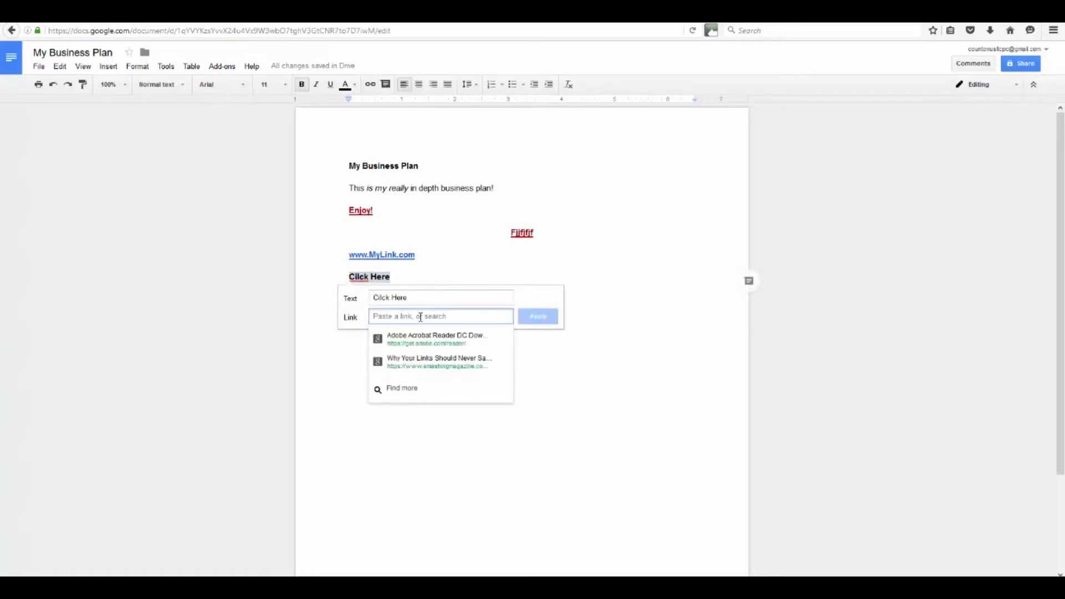
type("http")
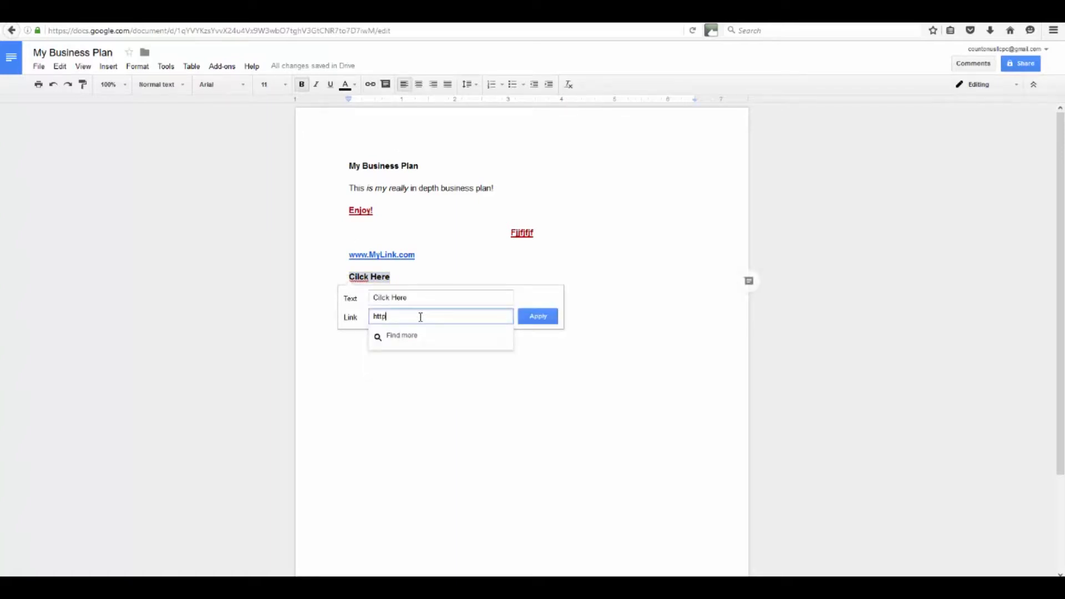
type("://www.")
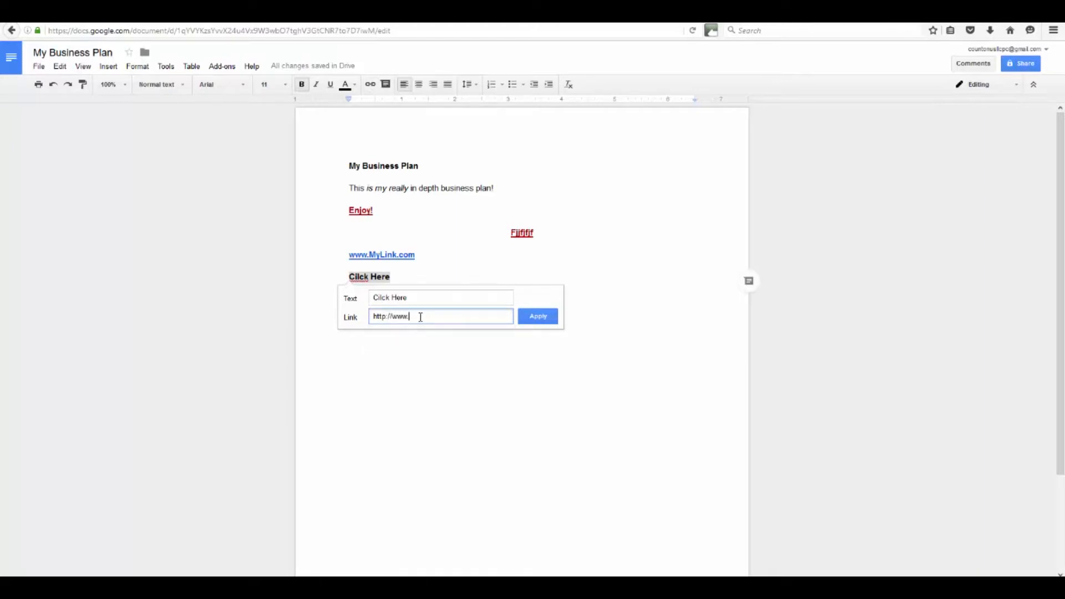
type("mylink.com")
left_click(546, 318)
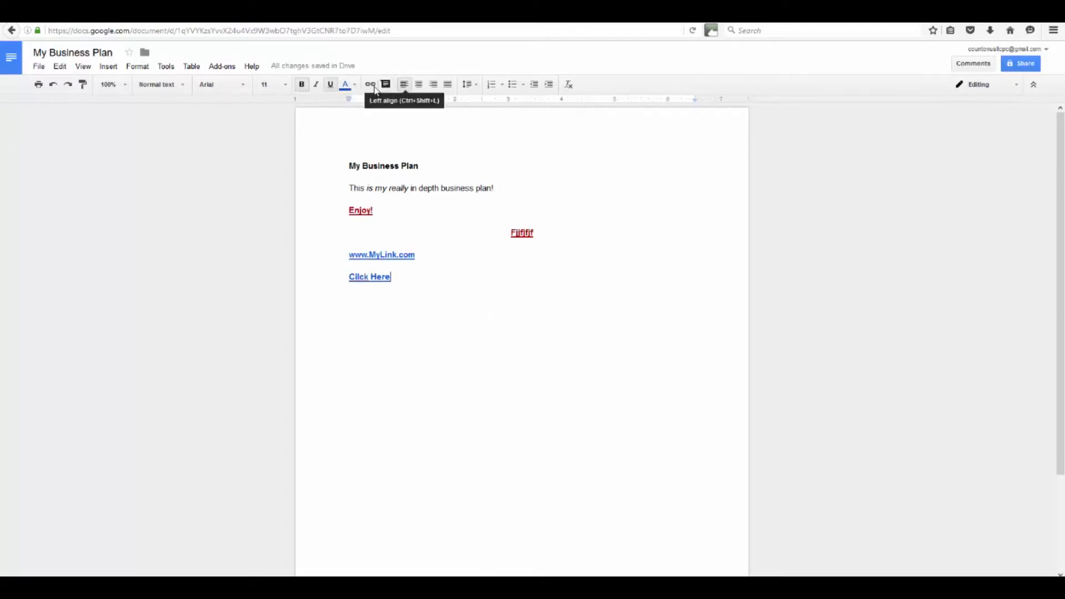
Add the comment "I am not sure about keeping this in here." to the word "Here" in the "Click Here" line.
left_click(385, 84)
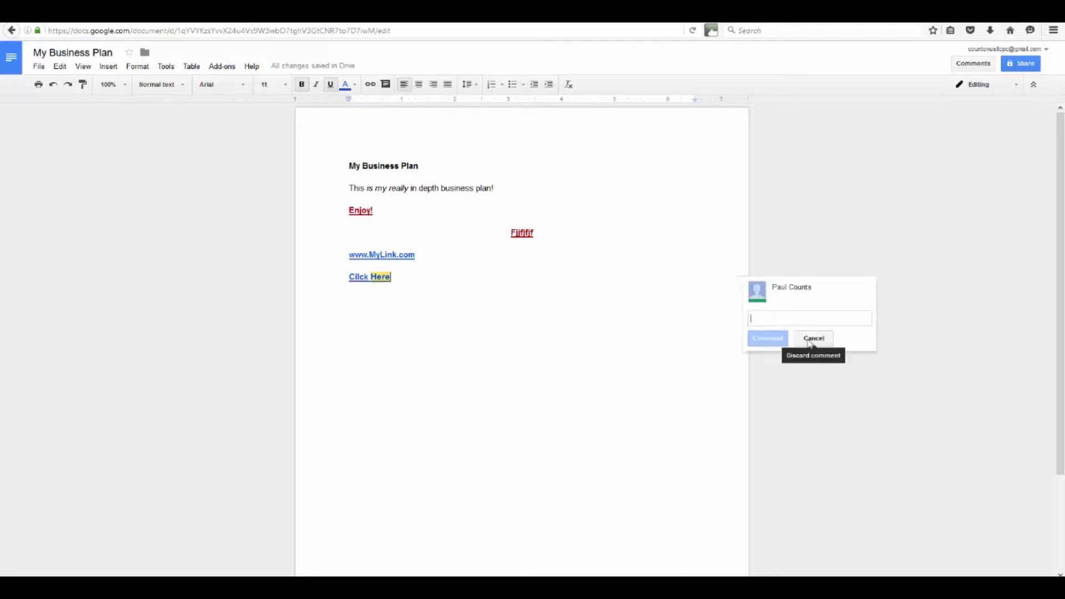
type("I")
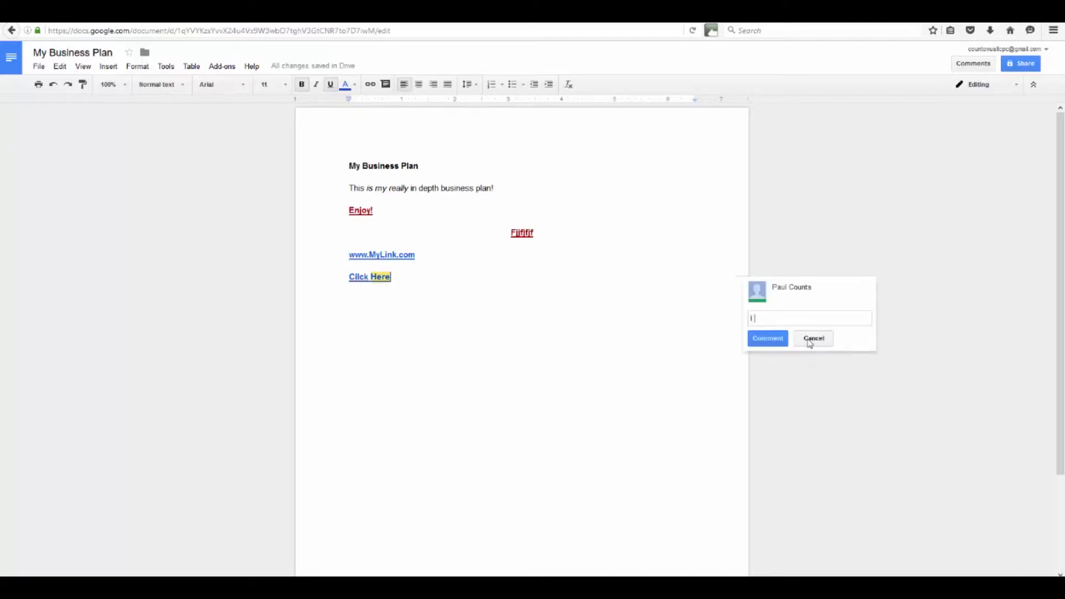
type(" am not sure about keeping this in here.")
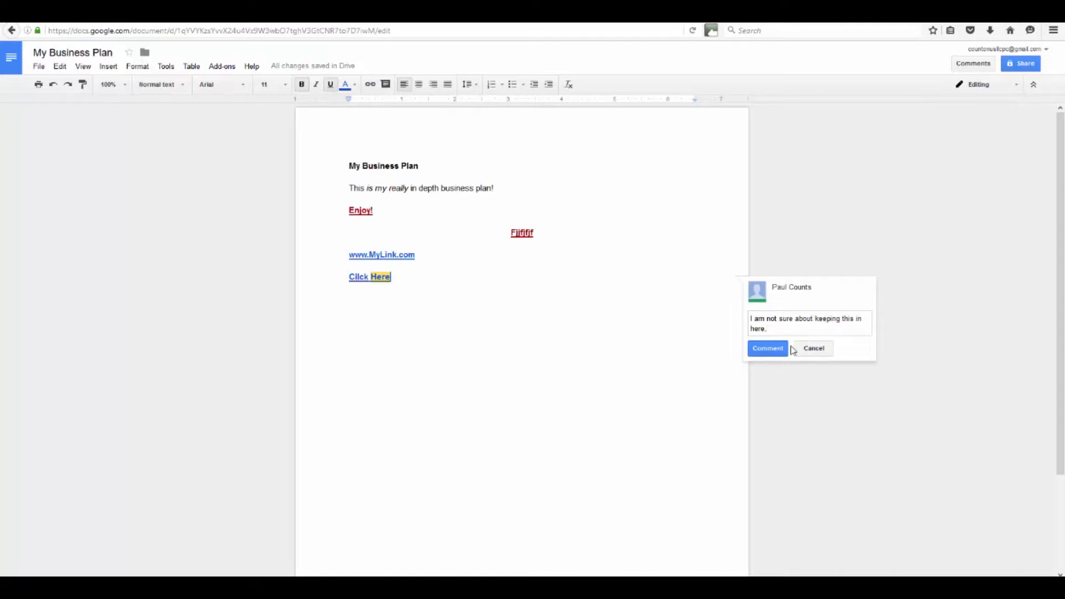
left_click(771, 348)
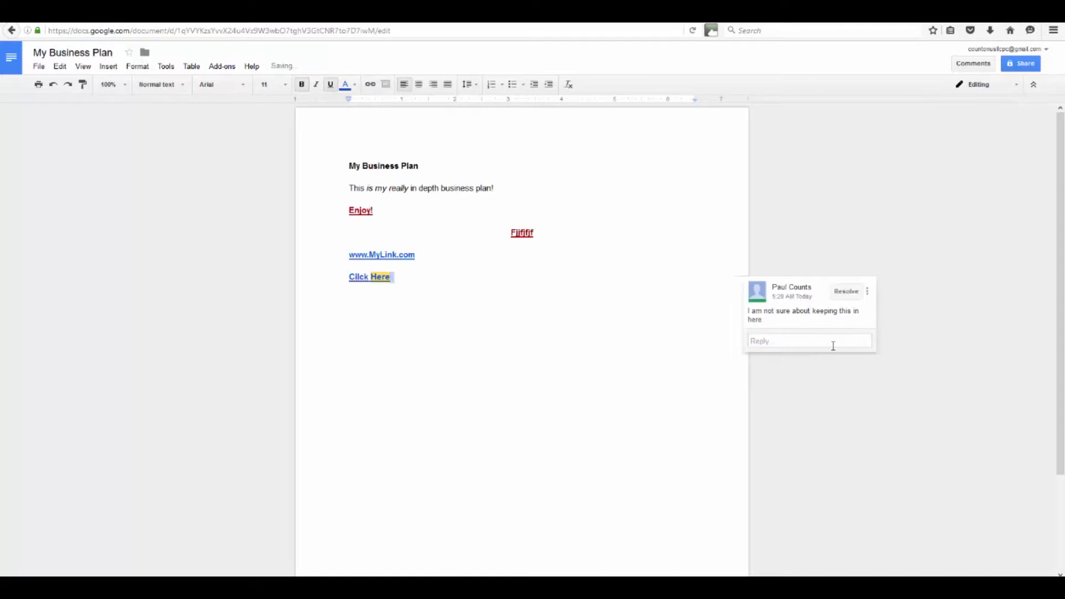
Delete the comment thread attached to the "Click Here" line.
left_click(563, 283)
left_click(867, 291)
left_click(893, 328)
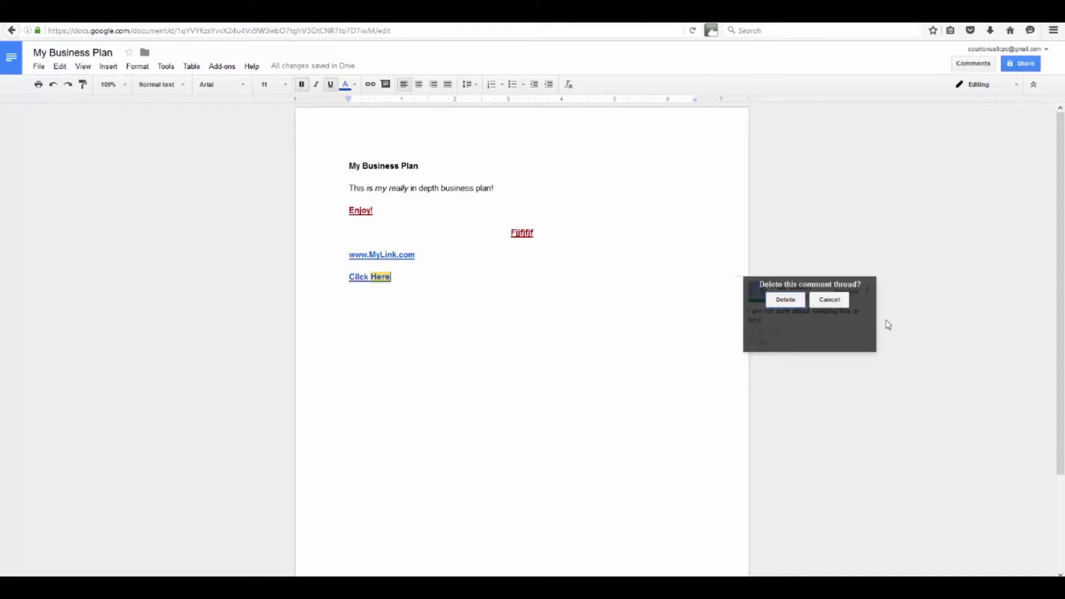
left_click(787, 302)
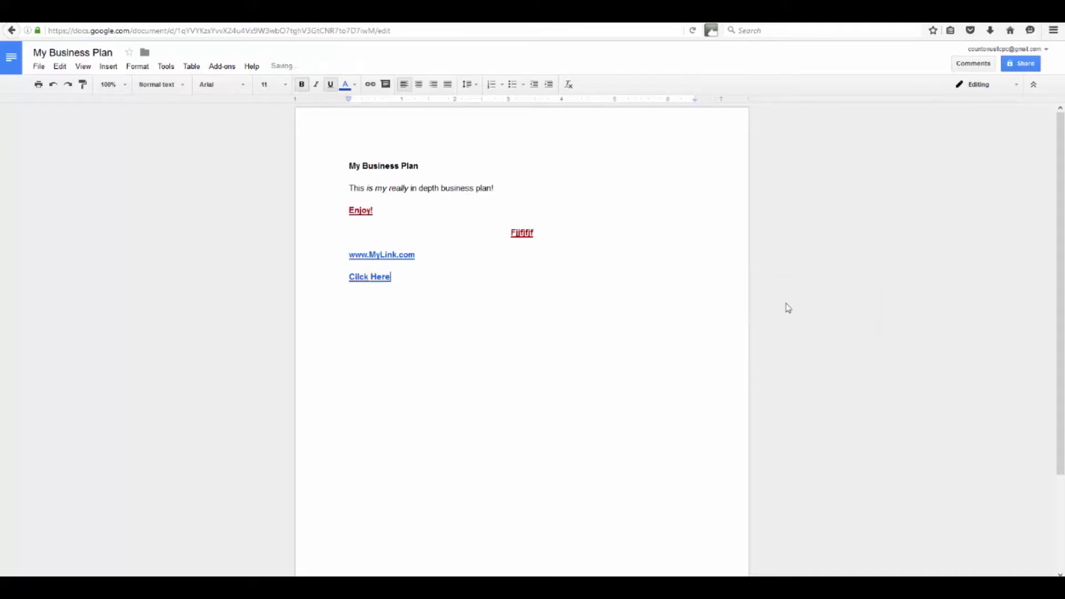
left_click(39, 67)
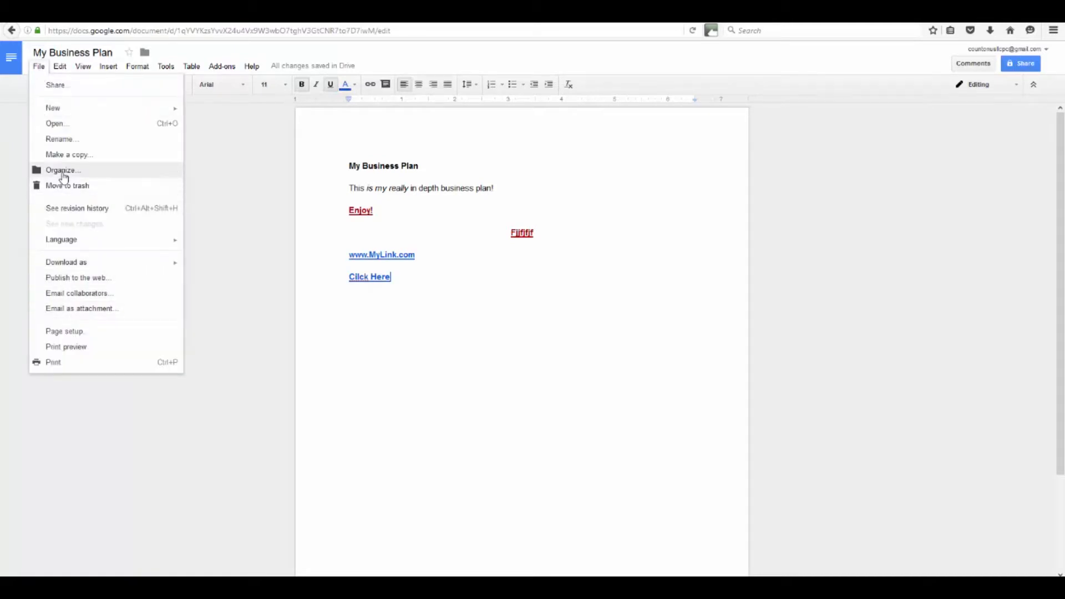
mouse_move(67, 264)
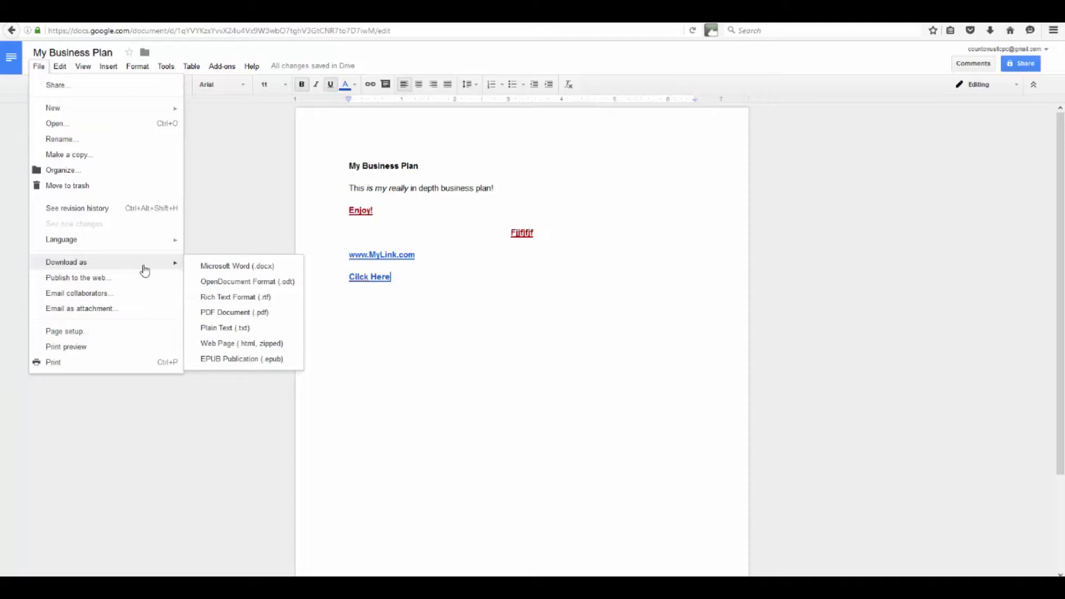
mouse_move(153, 247)
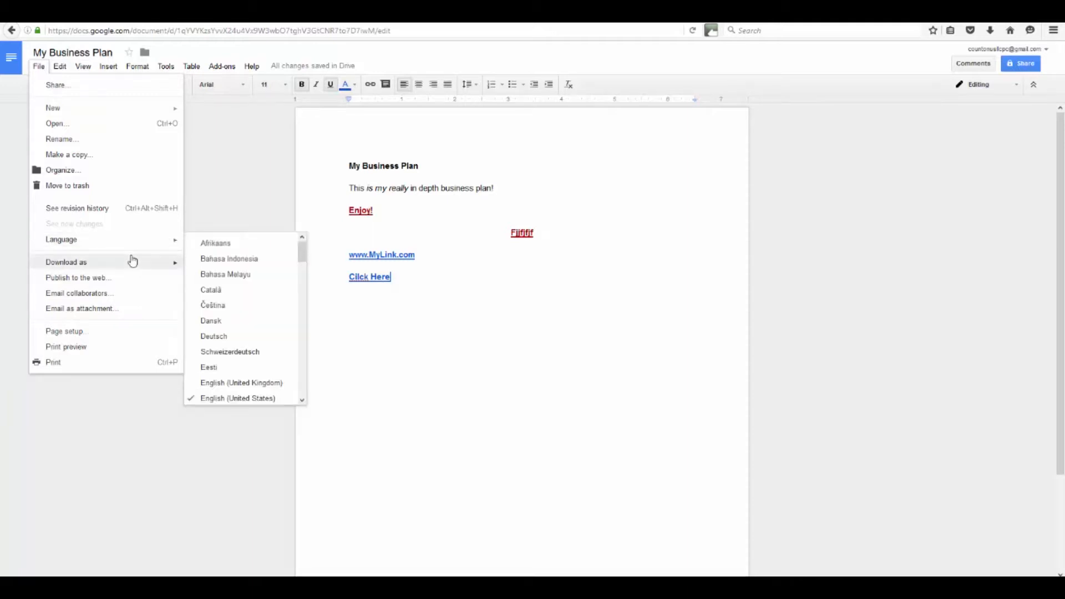
mouse_move(133, 261)
left_click(396, 309)
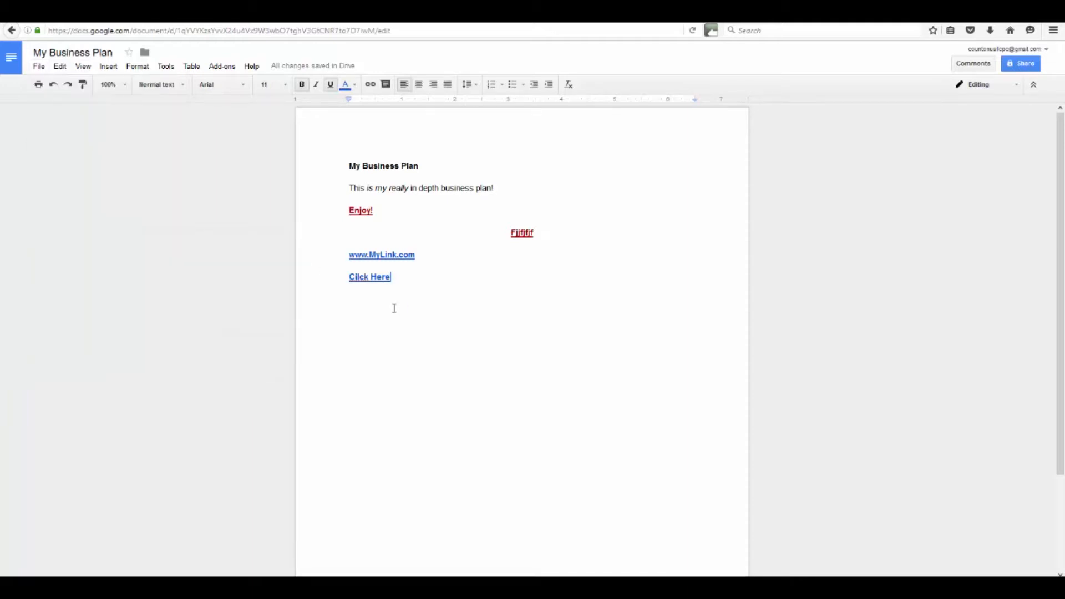
Start a new line below "Click Here" and insert a pie chart there.
key("Return")
key("Return")
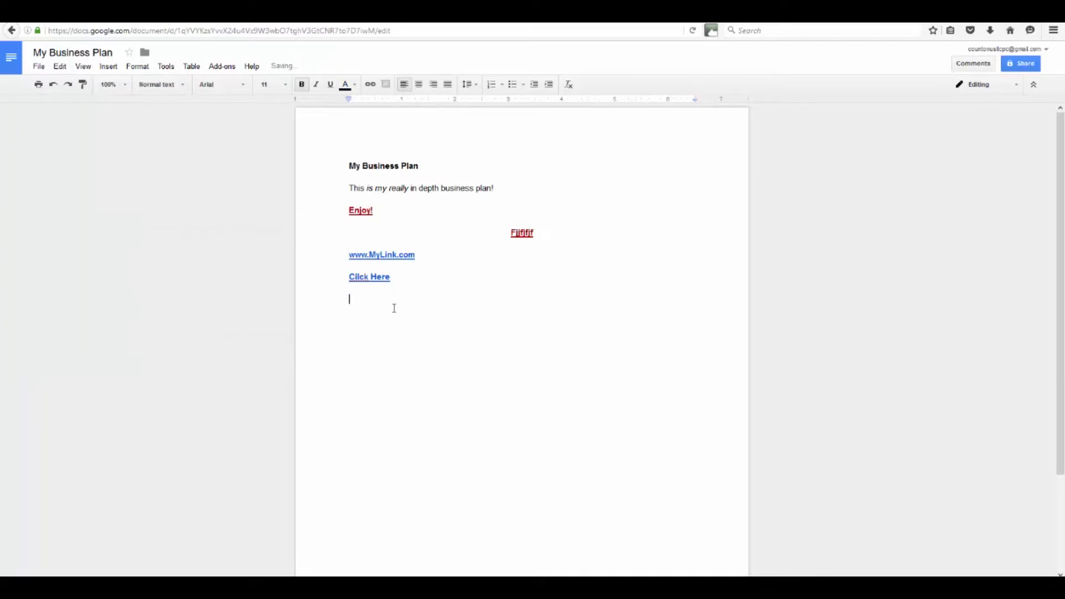
left_click(57, 66)
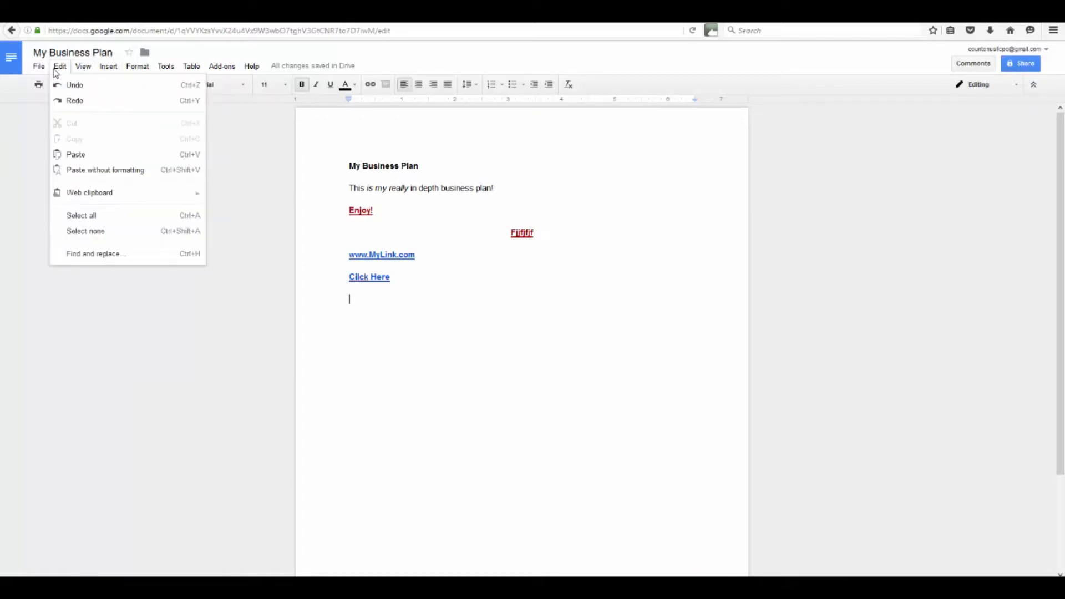
mouse_move(101, 72)
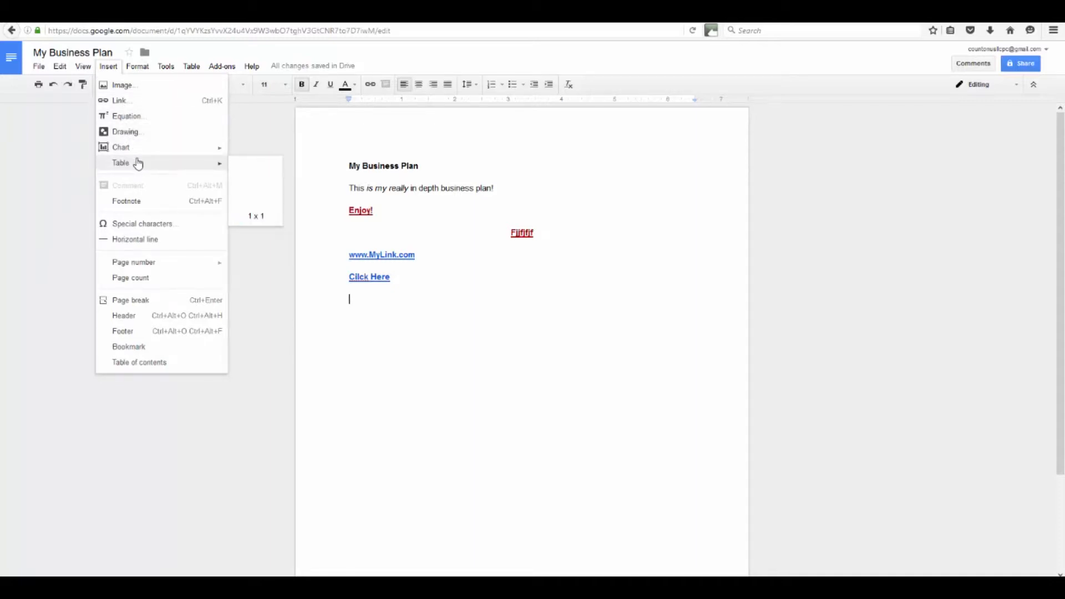
mouse_move(136, 154)
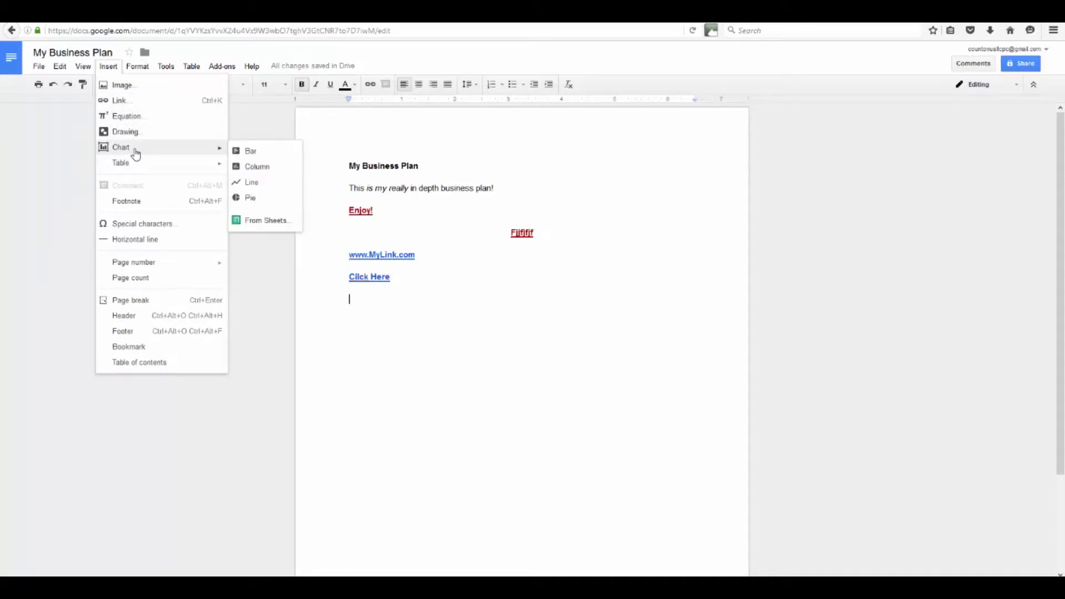
left_click(250, 198)
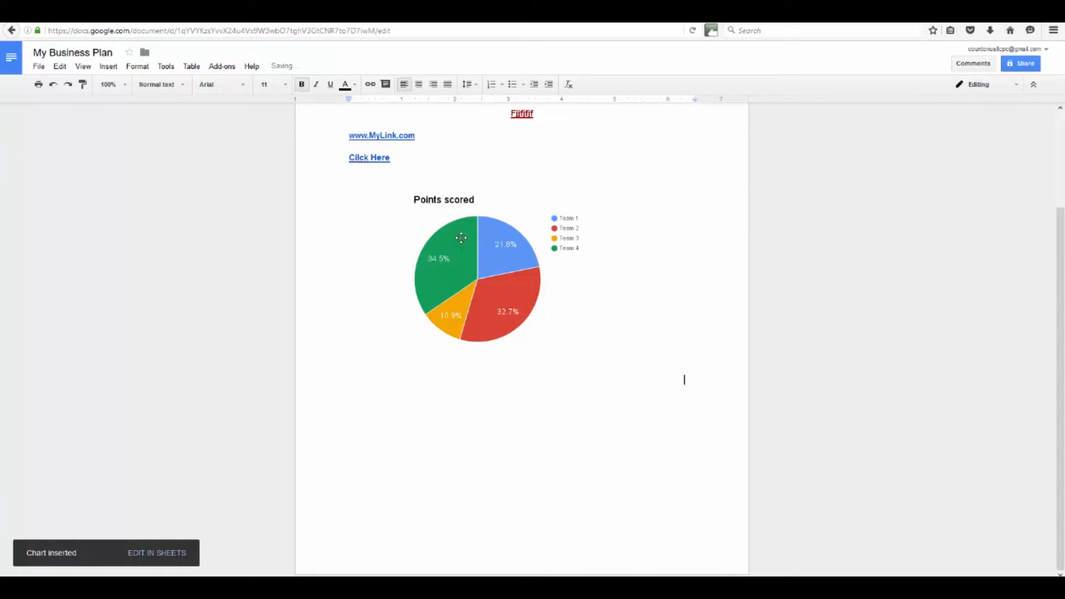
Delete the pie chart from below the "Click Here" line.
left_click(460, 238)
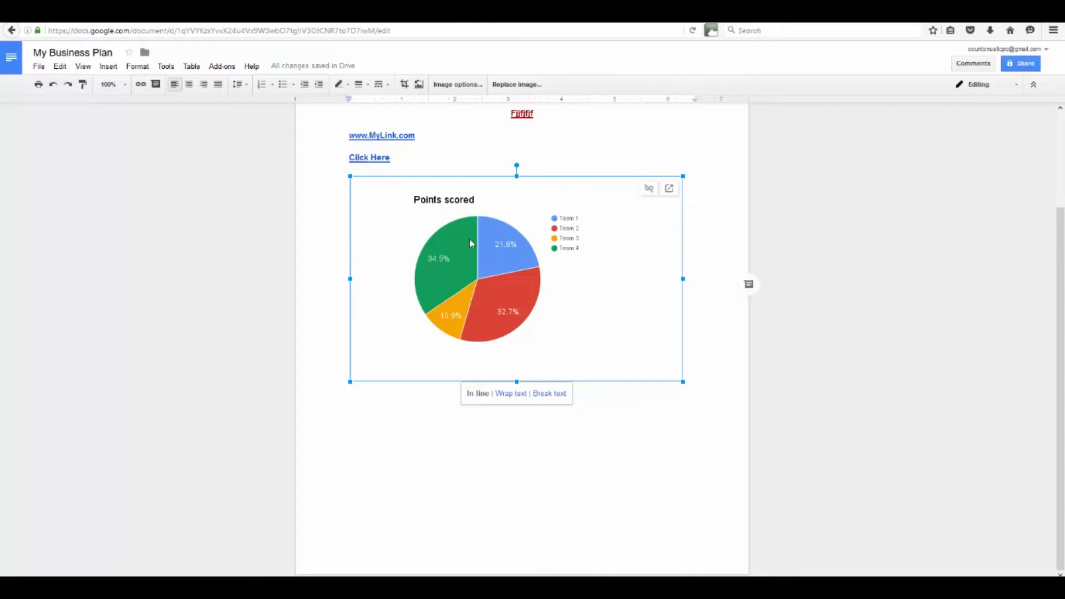
key("ctrl+a")
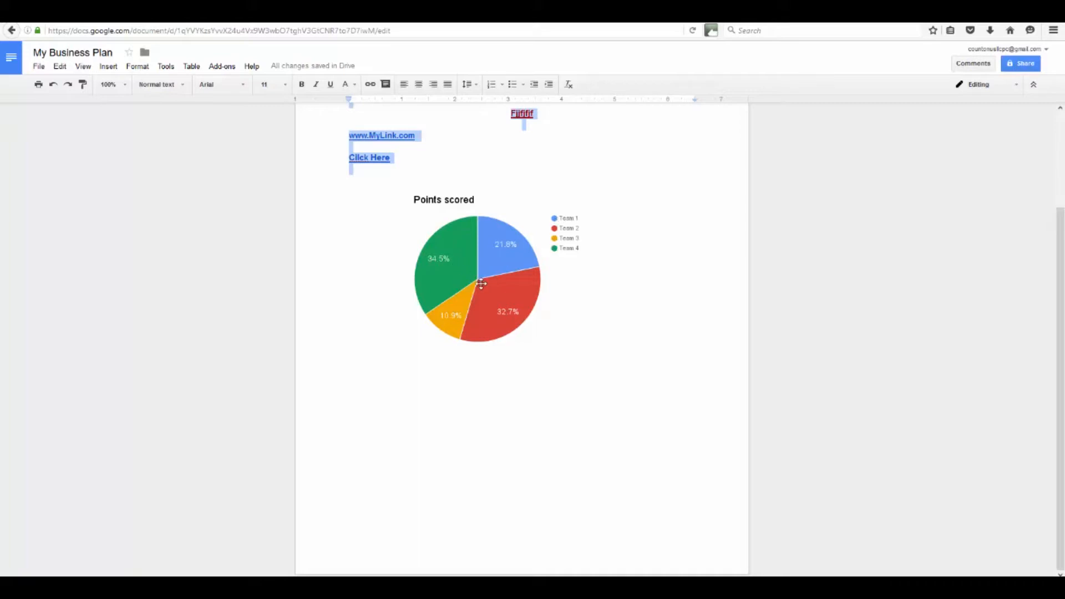
left_click(557, 402)
left_click(355, 391)
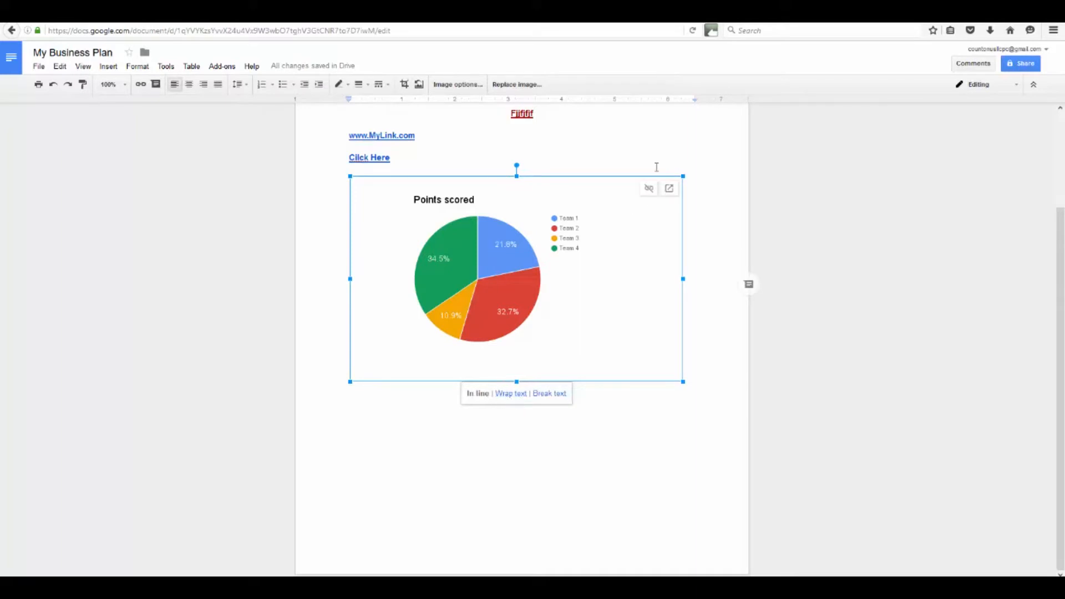
key("Delete")
Insert a table with two columns and one row below the "Click Here" line, and add a second row to it.
scroll(488, 158, "up", 1)
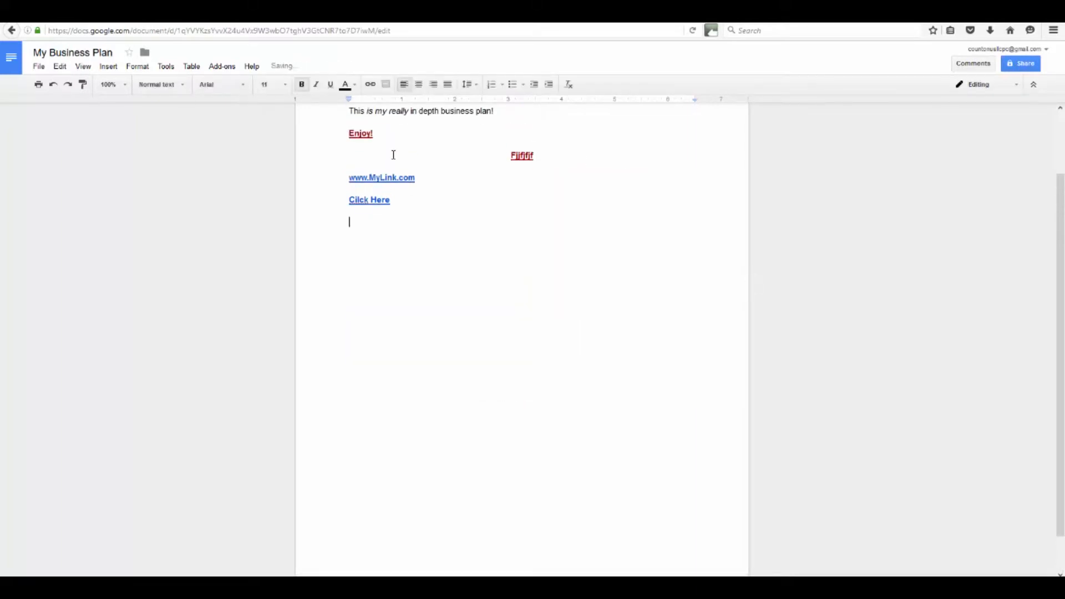
left_click(192, 66)
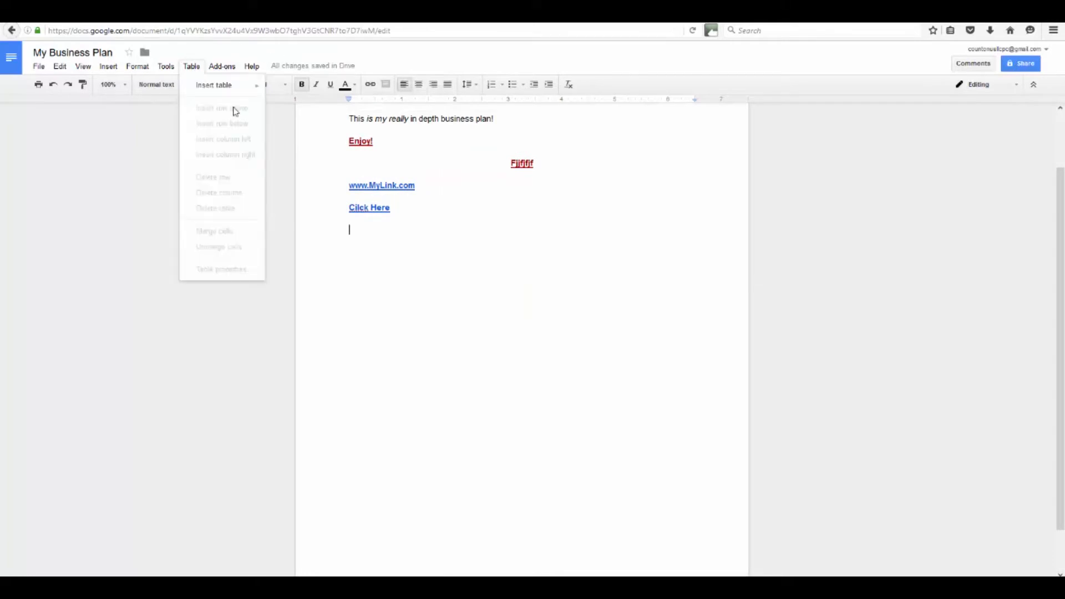
mouse_move(235, 92)
left_click(284, 85)
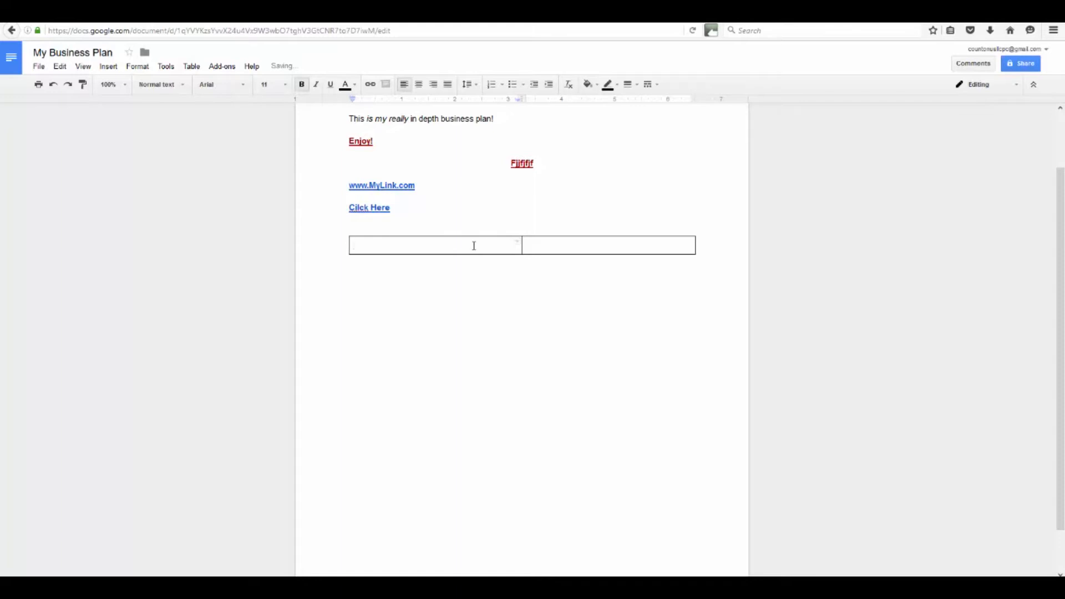
left_click(605, 244)
key("Tab")
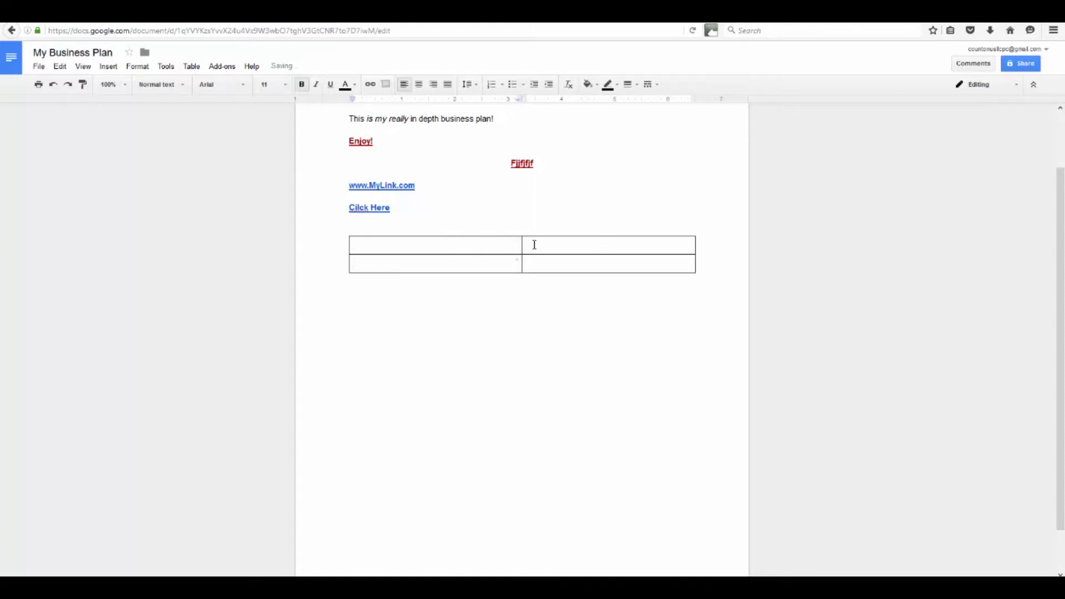
left_click(584, 262)
scroll(584, 262, "up", 2)
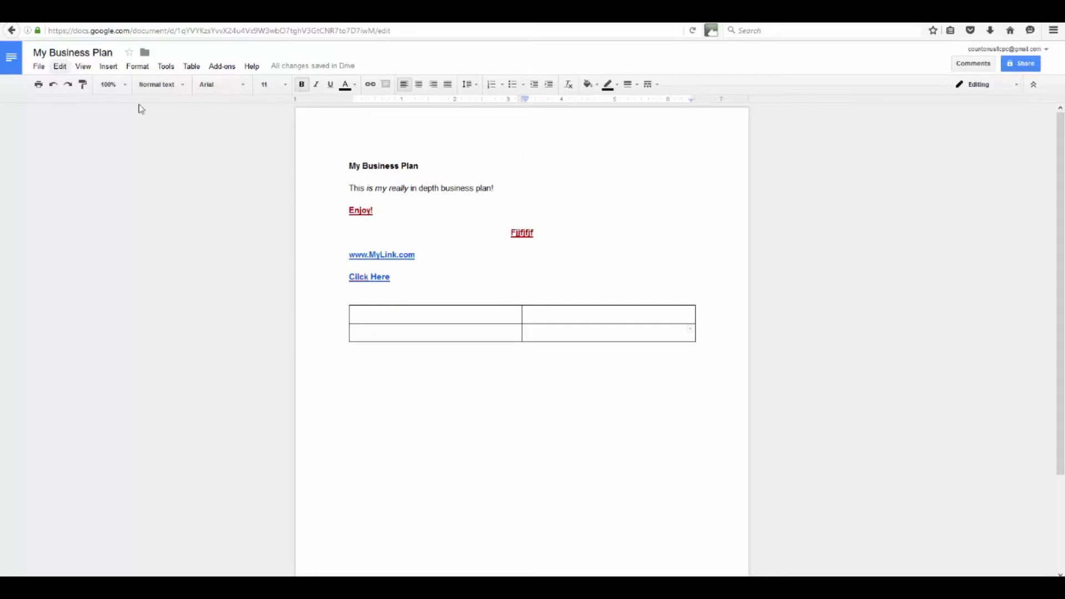
View the document's sharing settings and the available download formats, leaving the sharing settings without adding anyone.
left_click(1022, 66)
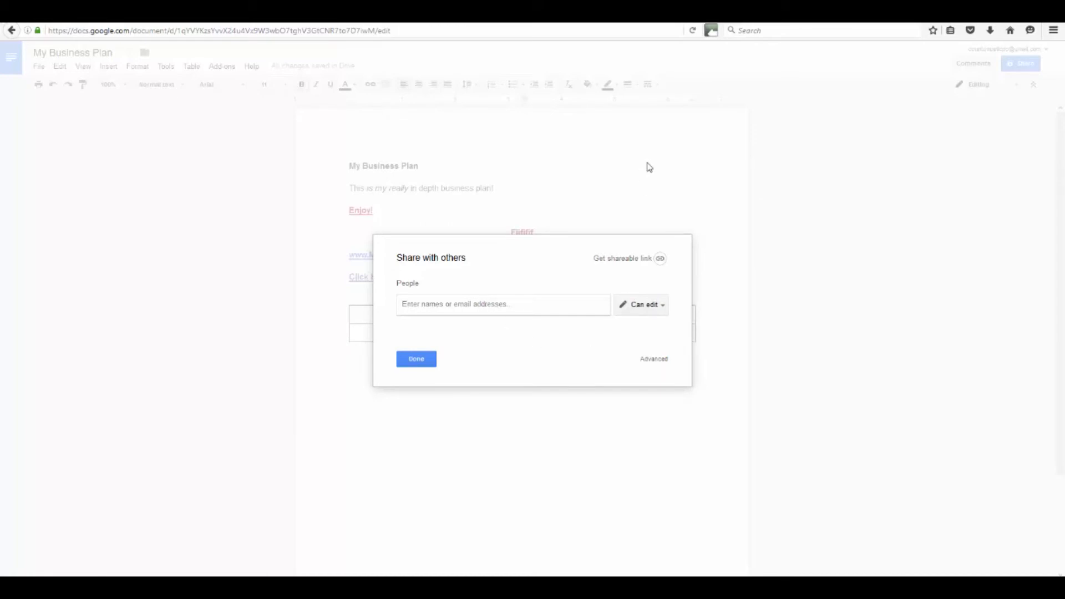
left_click(416, 359)
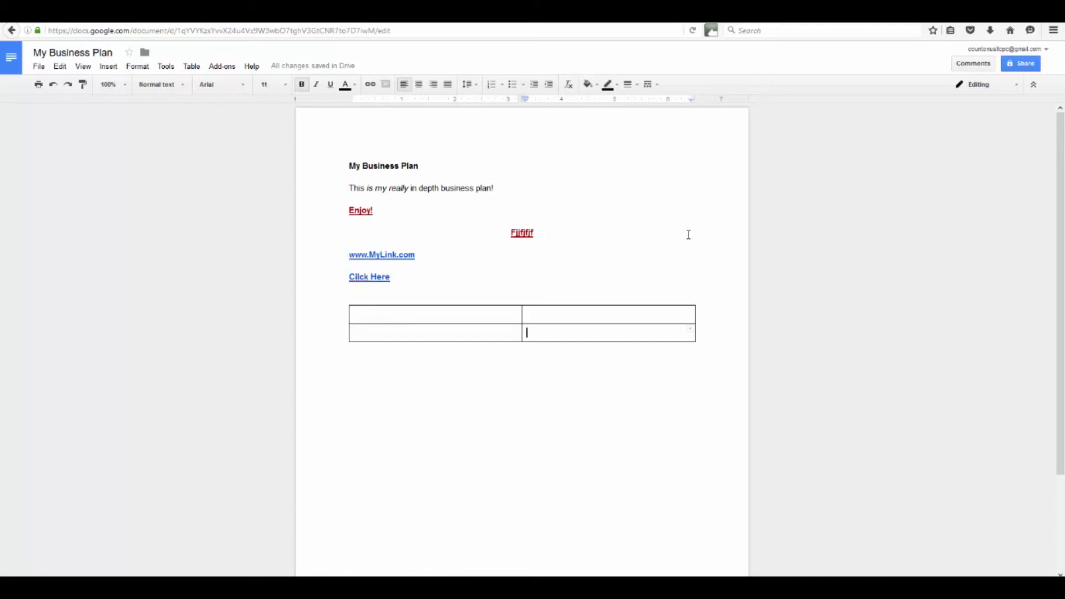
left_click(40, 67)
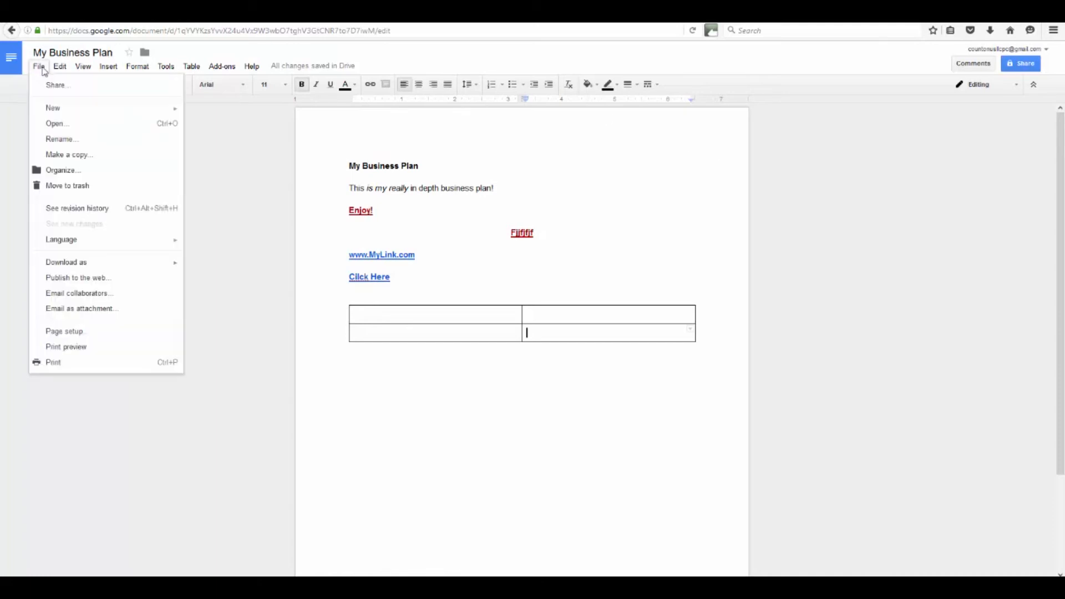
mouse_move(127, 263)
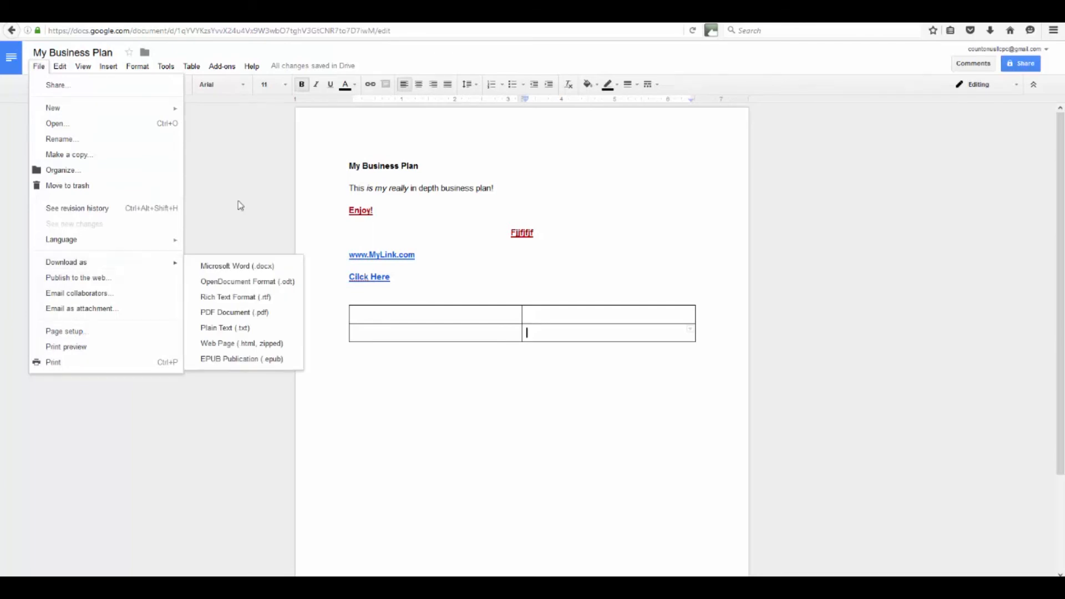
left_click(67, 85)
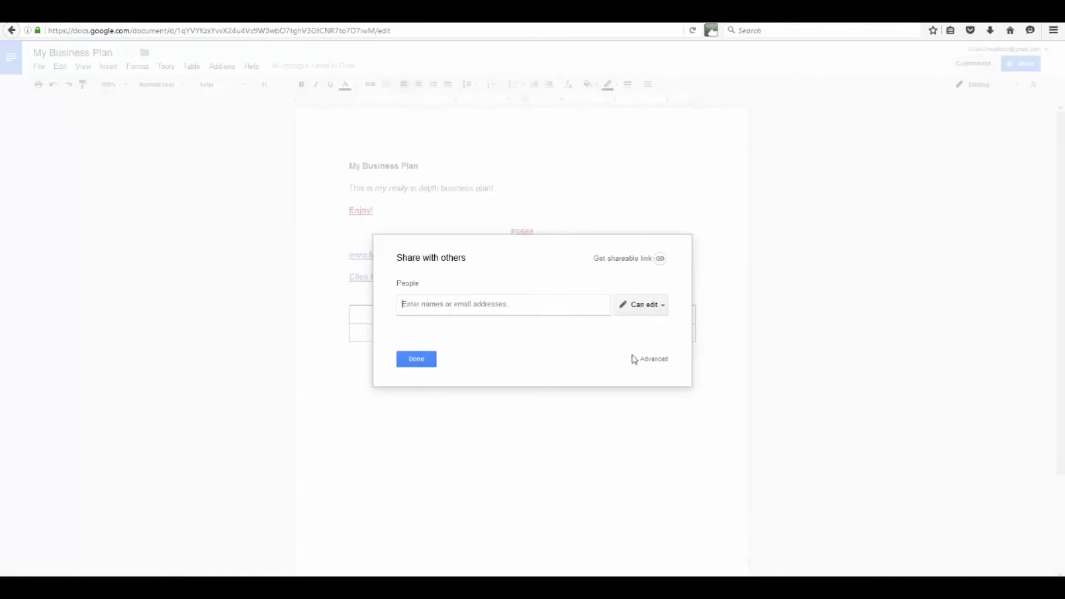
left_click(417, 364)
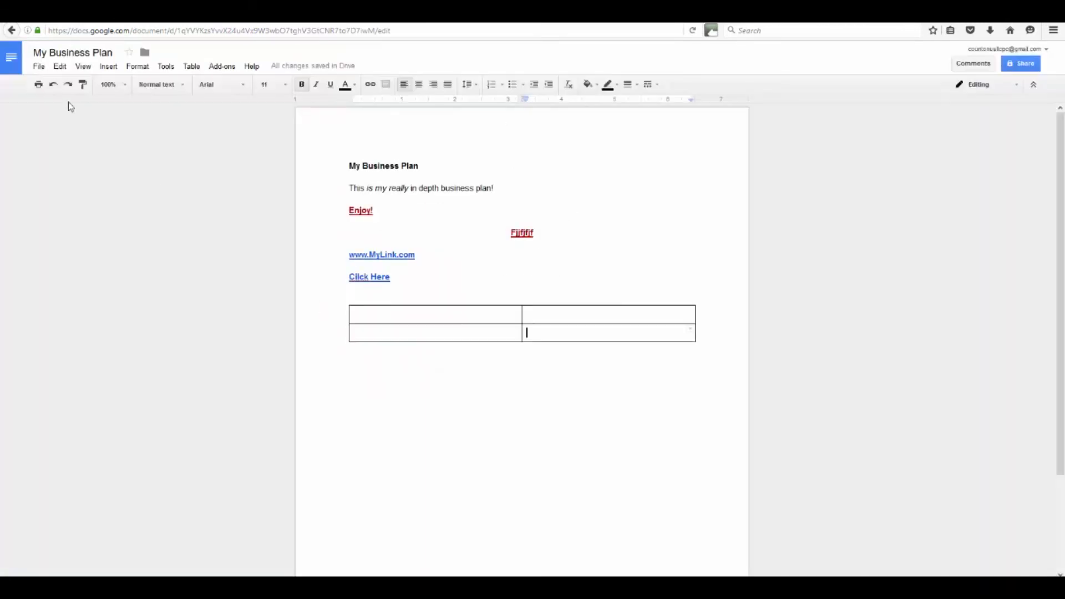
left_click(39, 66)
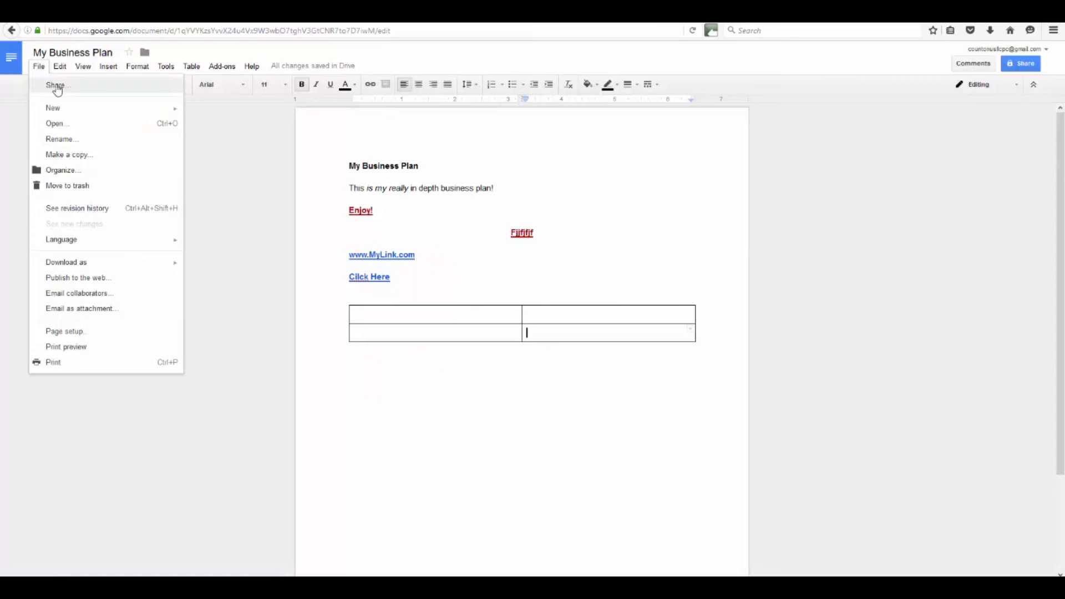
mouse_move(88, 109)
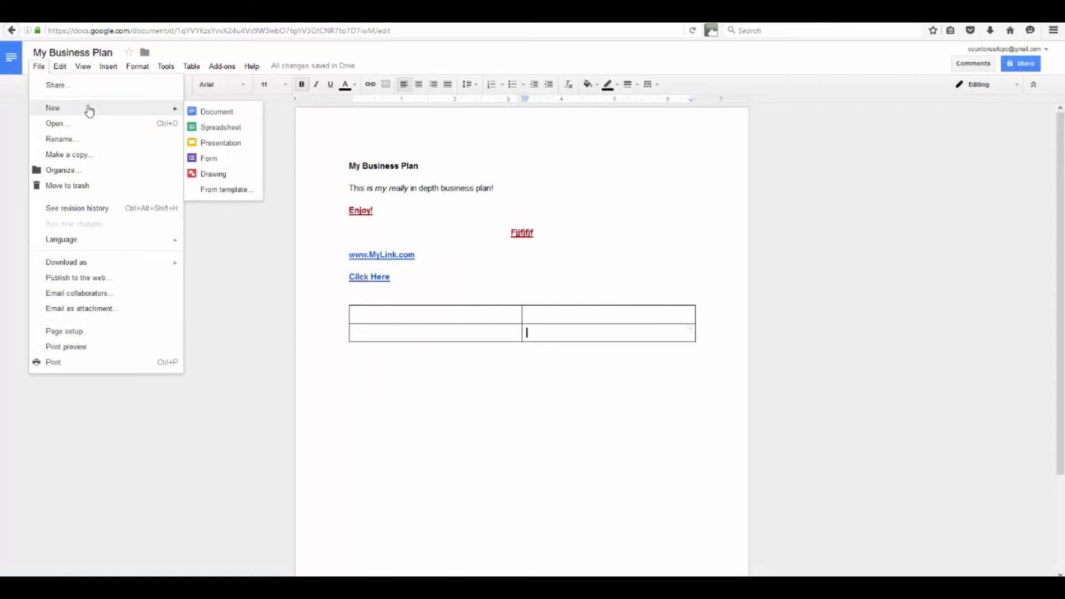
left_click(221, 253)
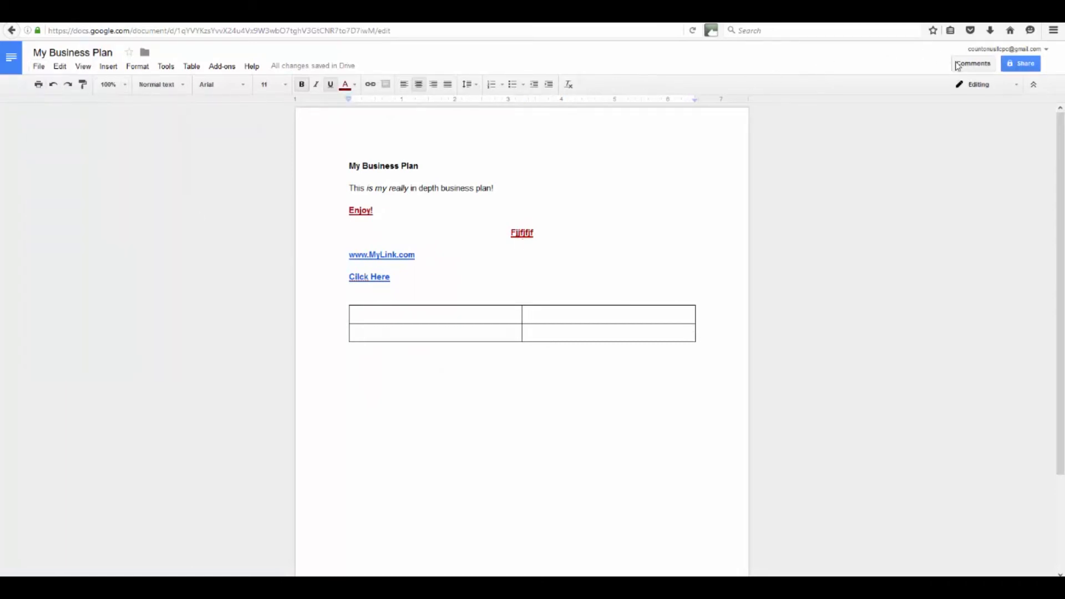
Leave the document and go to the Docs home screen.
left_click(36, 66)
left_click(11, 63)
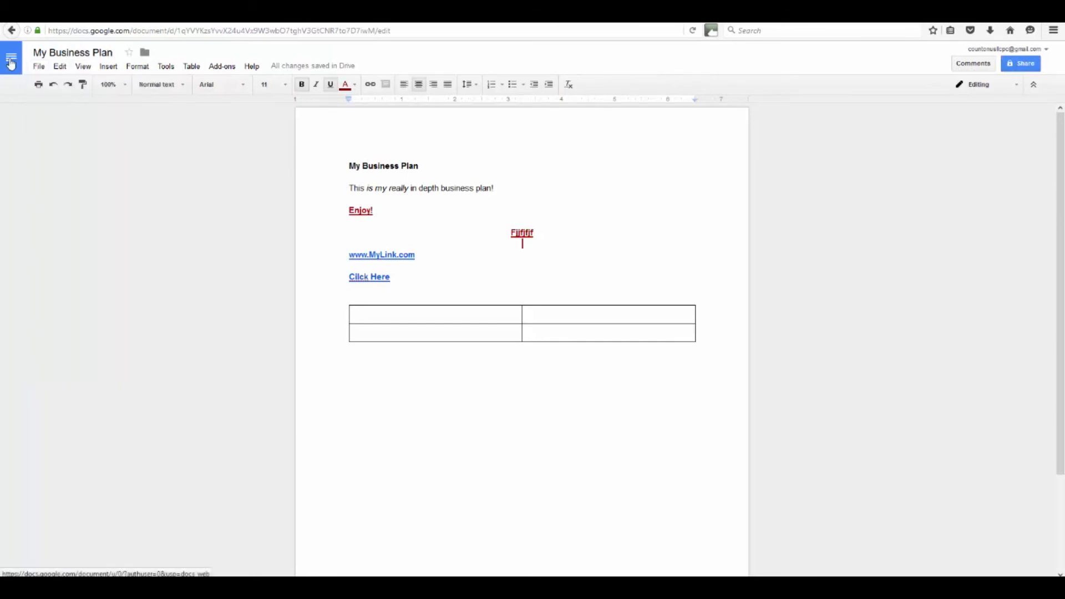
left_click(11, 64)
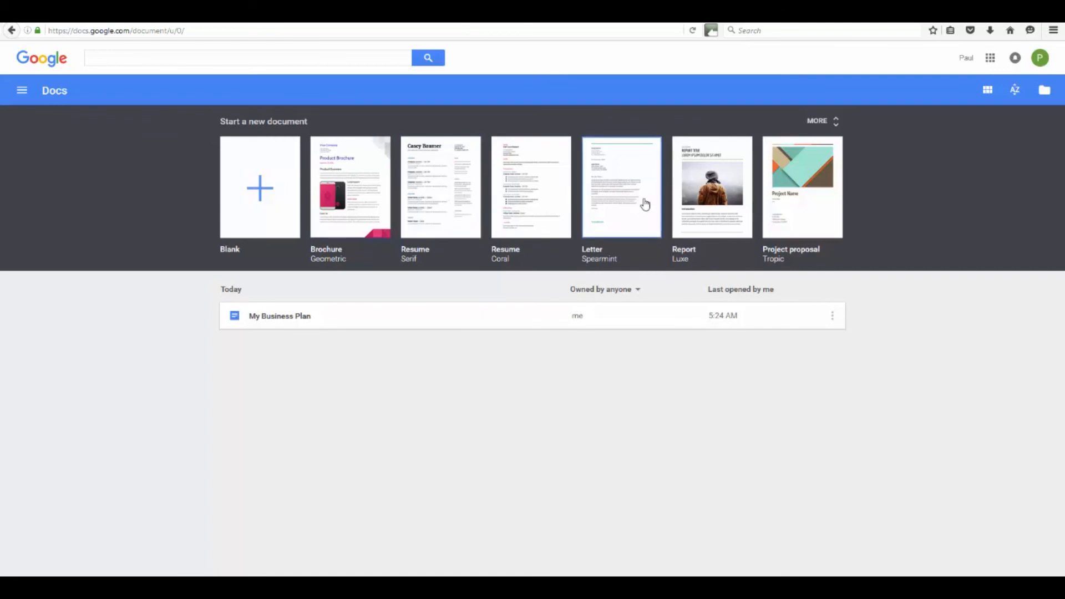
Browse the full template gallery, from resumes and letters to education and work documents, and return to the Docs home screen.
left_click(834, 122)
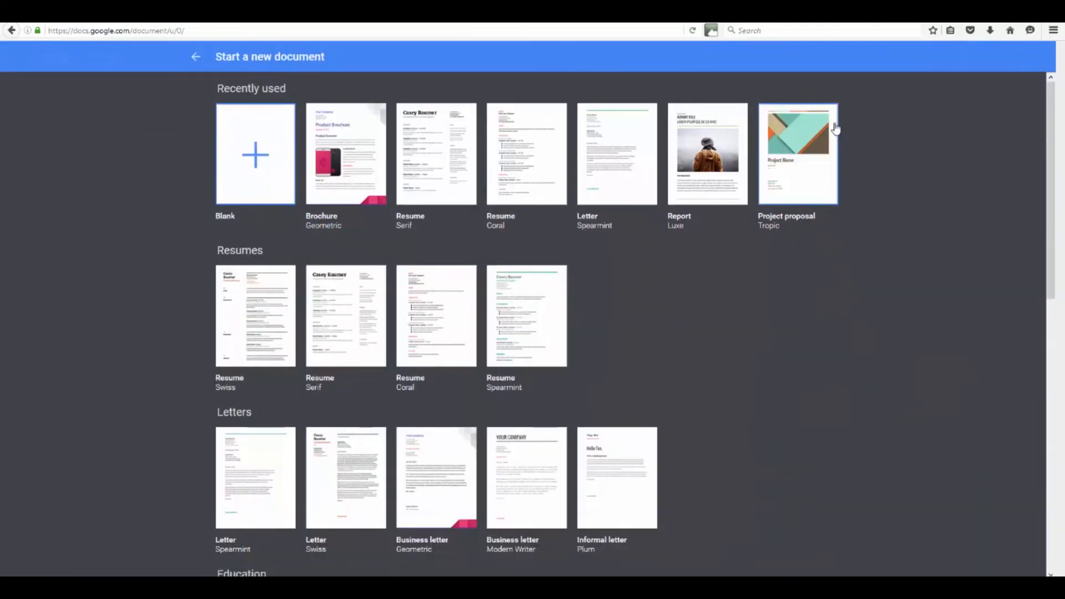
scroll(554, 228, "down", 3)
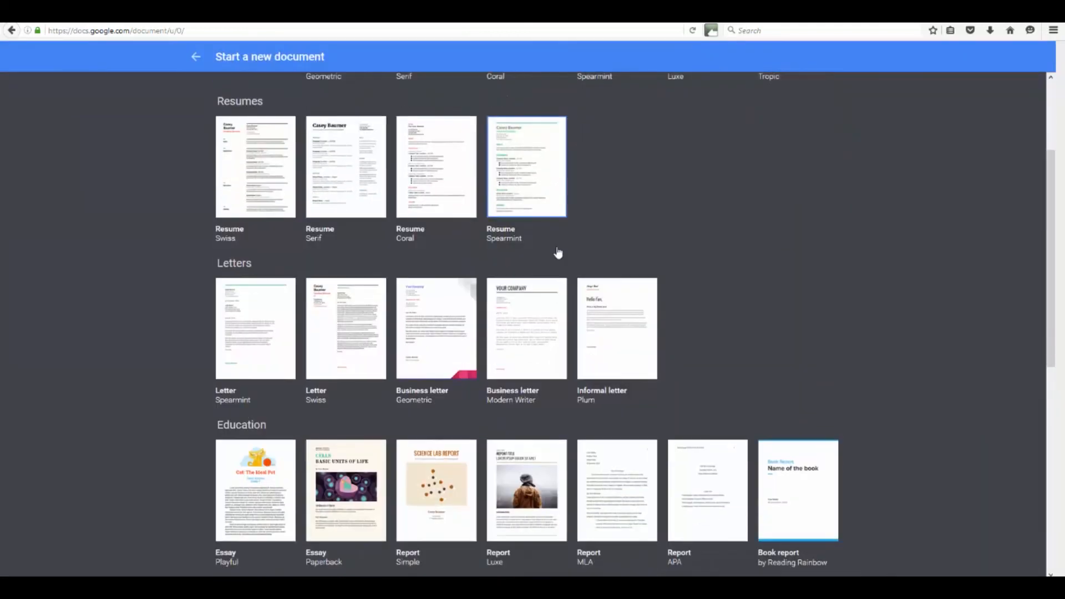
scroll(558, 253, "down", 6)
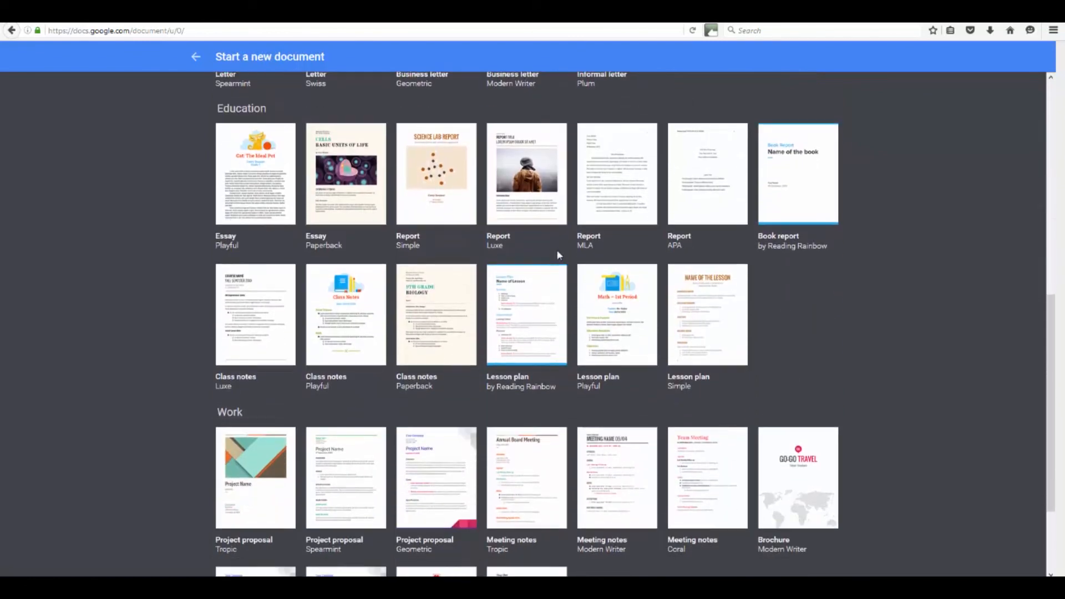
scroll(558, 261, "down", 2)
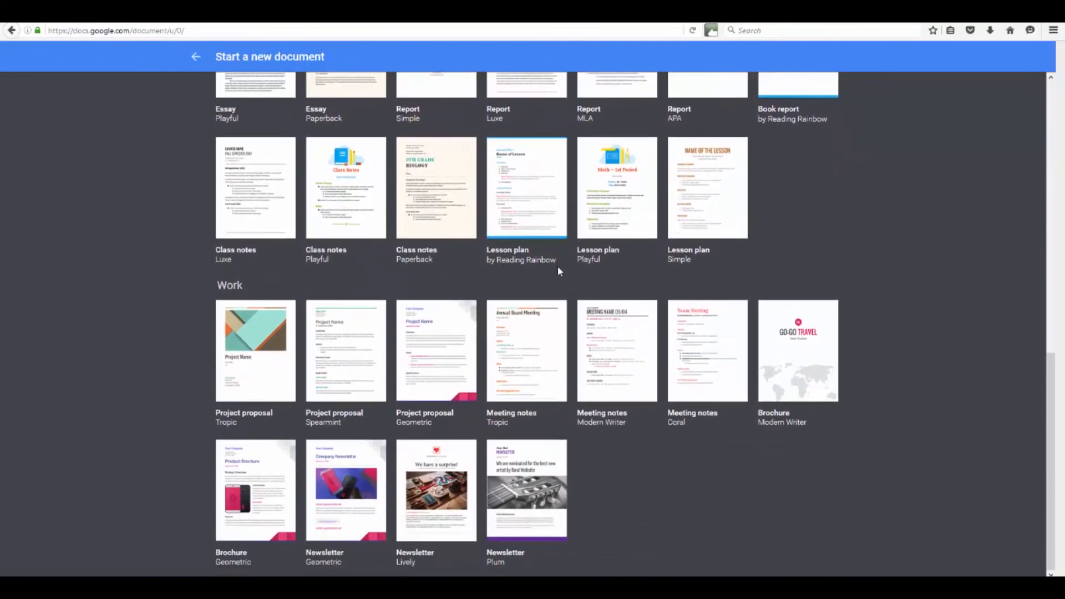
scroll(557, 269, "up", 12)
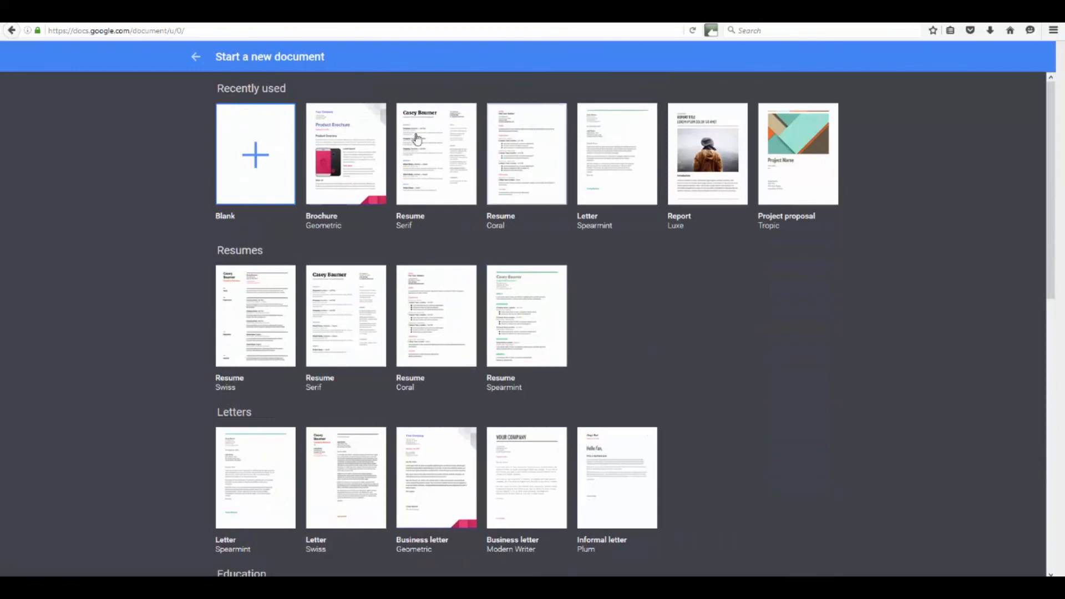
left_click(195, 56)
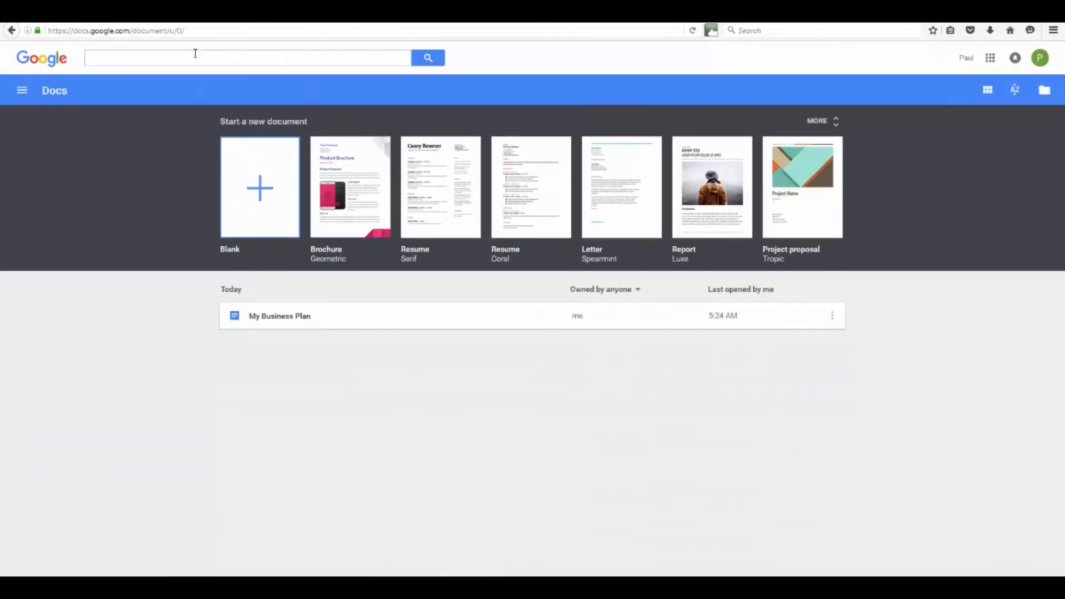